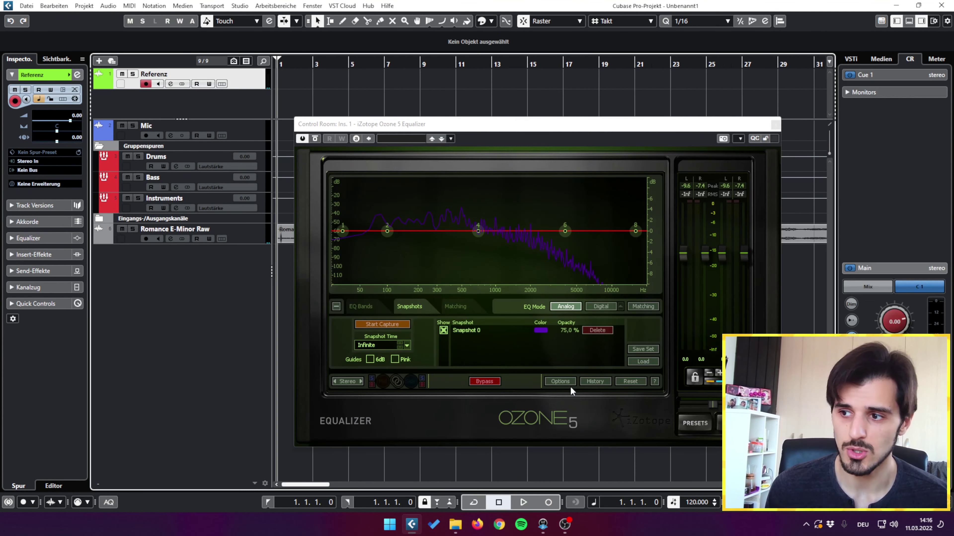
Move the Ozone 5 Equalizer window aside and set the playhead back to the start of the project.
{"action": "left_click_drag", "start_coordinate": [492, 129], "coordinate": [600, 138]}
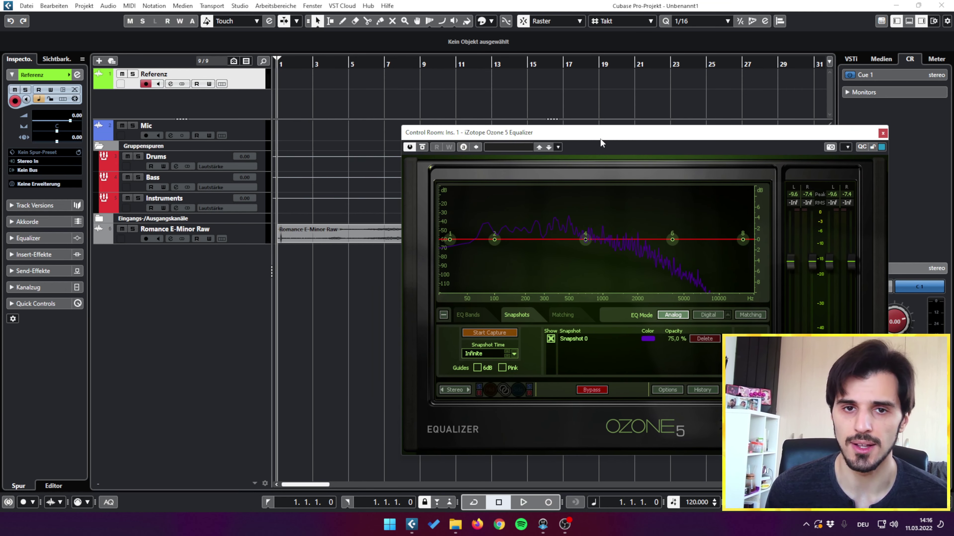
{"action": "left_click_drag", "start_coordinate": [339, 66], "coordinate": [228, 71]}
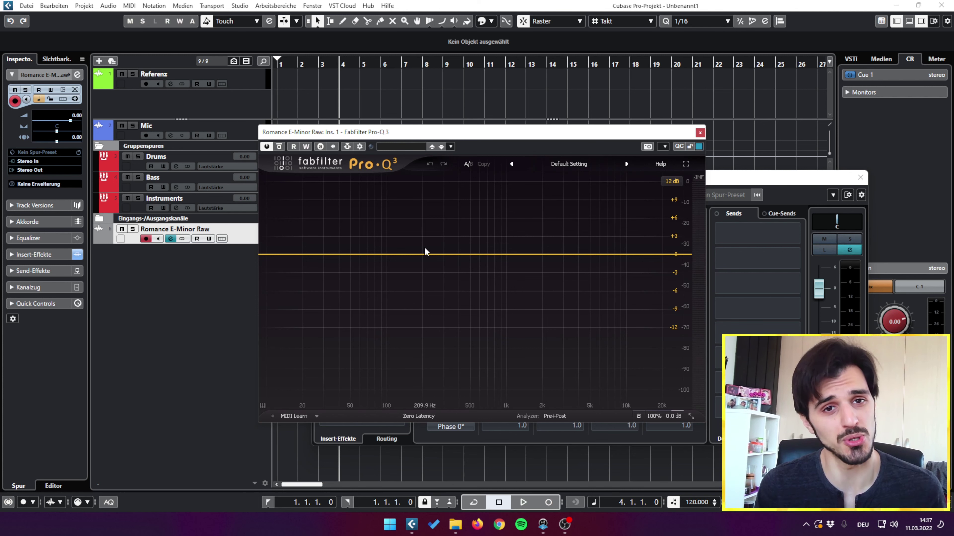
Insert RVerb Stereo in the third insert slot of the Romance E-Minor Raw track with wet/dry at 22 and audition it.
{"action": "left_click", "coordinate": [405, 256]}
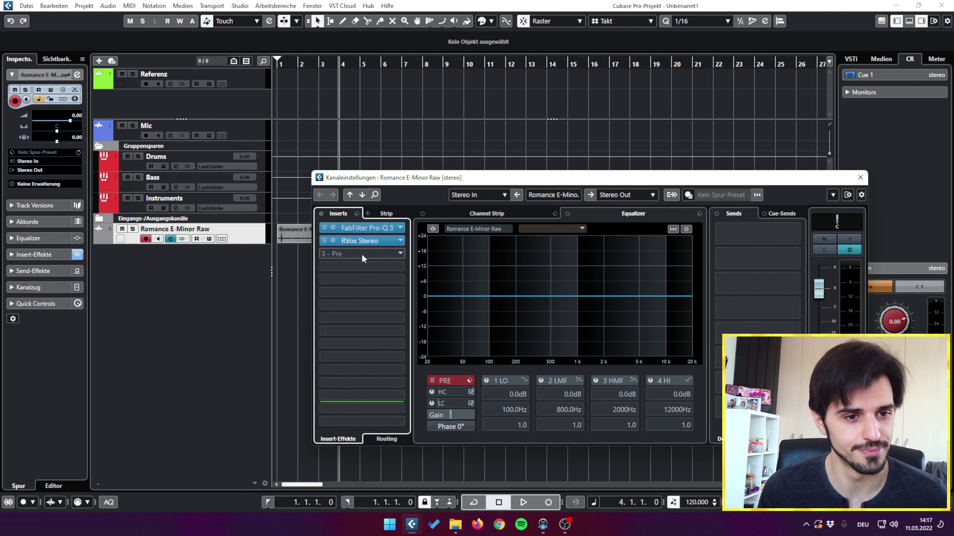
{"action": "left_click", "coordinate": [361, 255]}
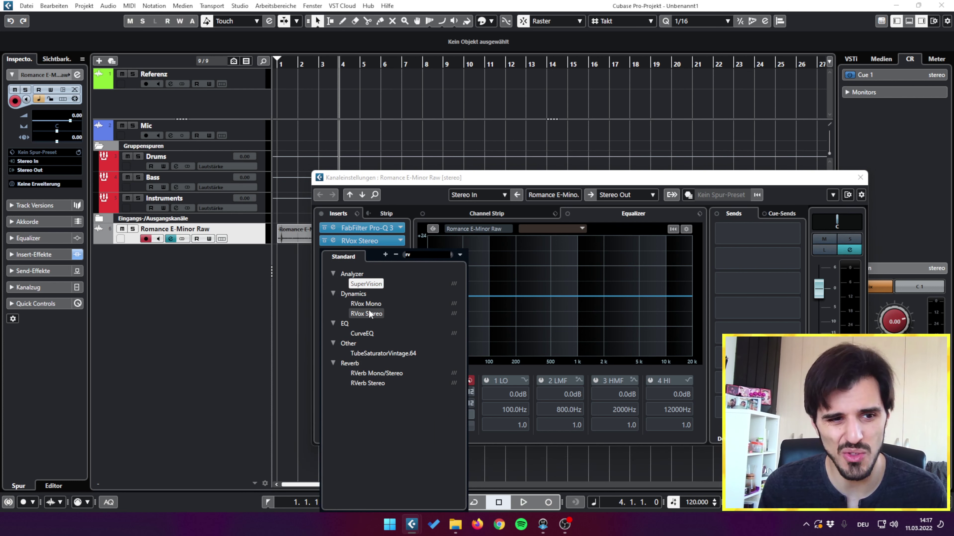
{"action": "left_click", "coordinate": [370, 383]}
{"action": "left_click_drag", "start_coordinate": [481, 169], "coordinate": [691, 174]}
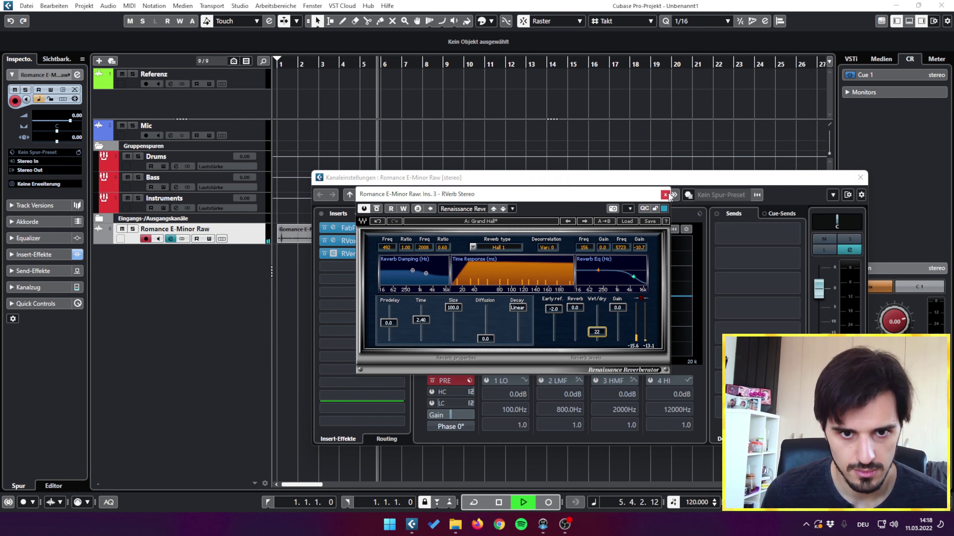
{"action": "left_click", "coordinate": [666, 194]}
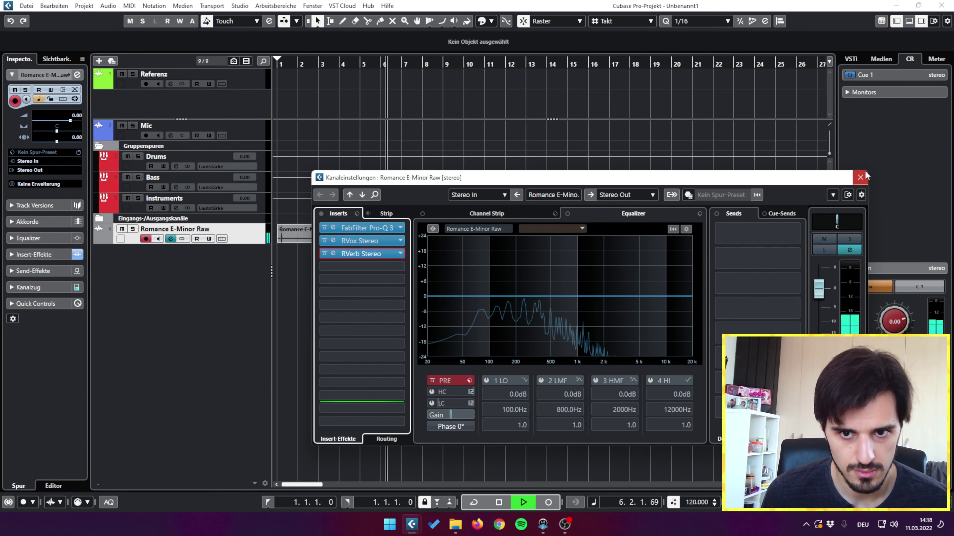
{"action": "left_click", "coordinate": [860, 177]}
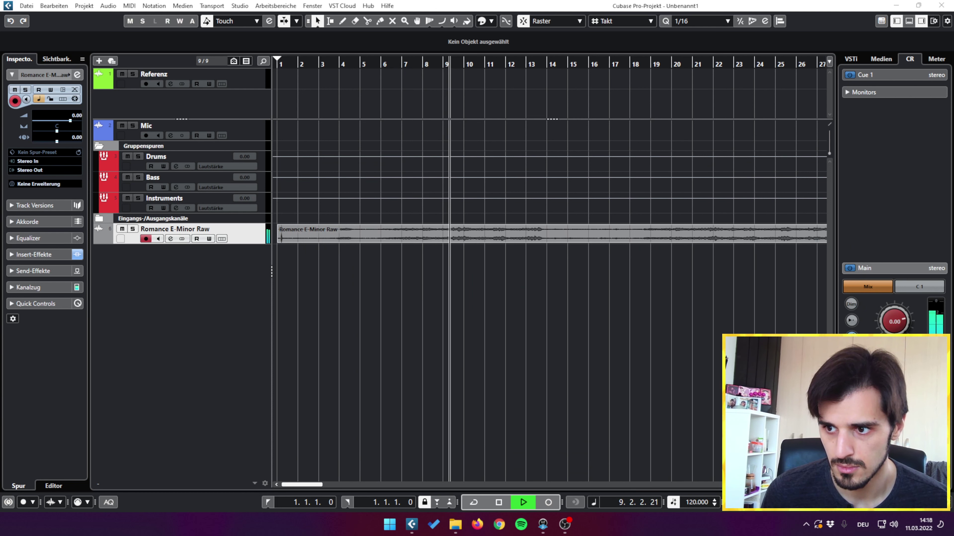
{"action": "key", "text": "space"}
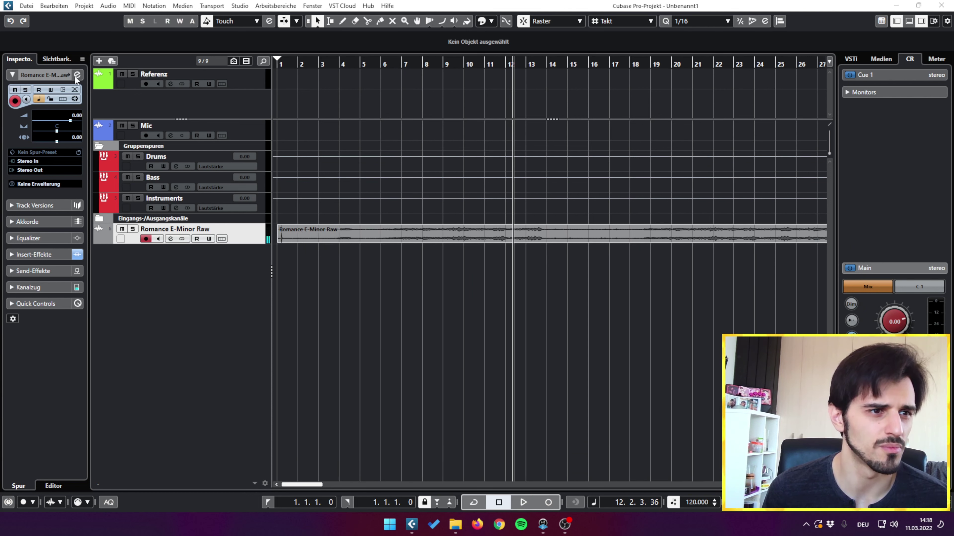
Add another FabFilter Pro-Q 3 in the fourth insert slot with a low-shelf cut of about 6 dB near 460 Hz.
{"action": "left_click", "coordinate": [76, 75]}
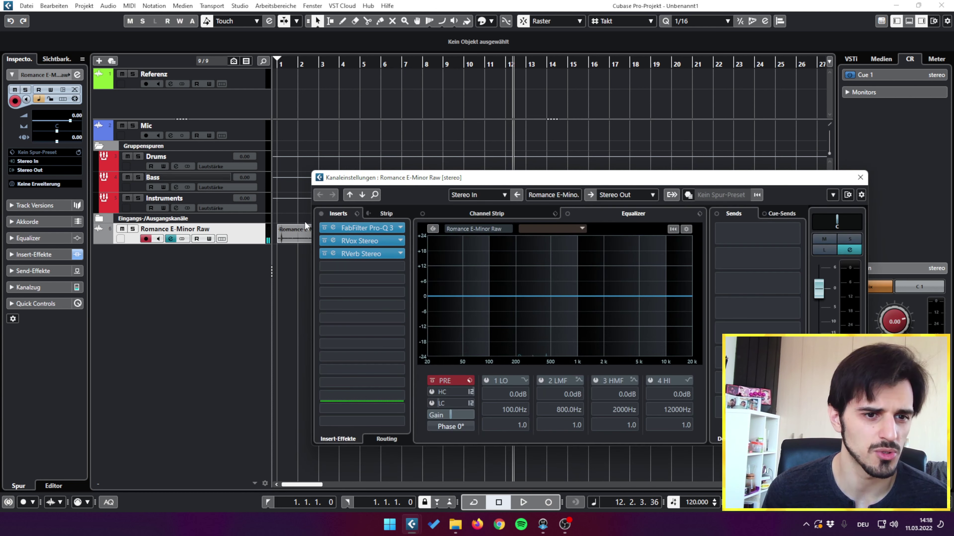
{"action": "left_click", "coordinate": [368, 266]}
{"action": "left_click", "coordinate": [380, 399]}
{"action": "scroll", "coordinate": [454, 255], "scroll_direction": "down", "scroll_amount": 2}
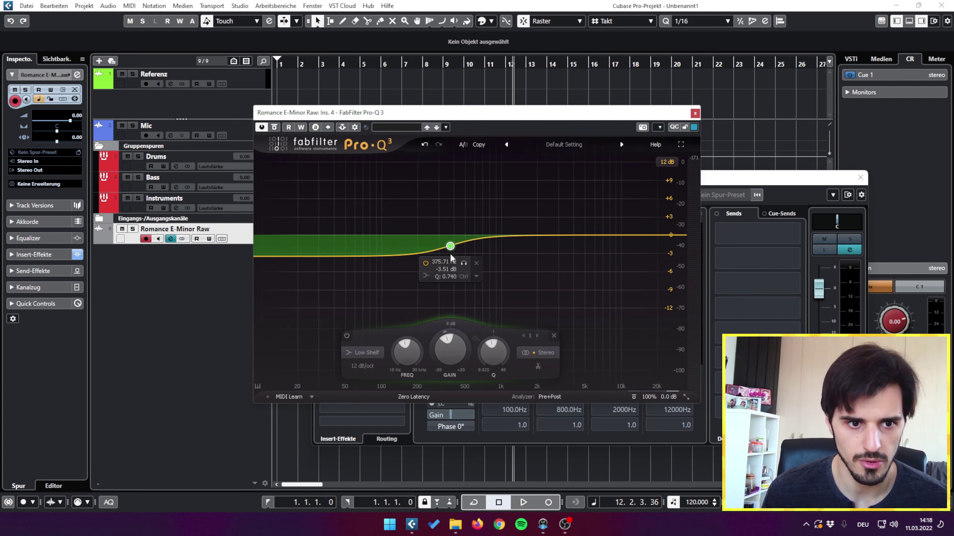
{"action": "left_click_drag", "start_coordinate": [453, 255], "coordinate": [463, 273]}
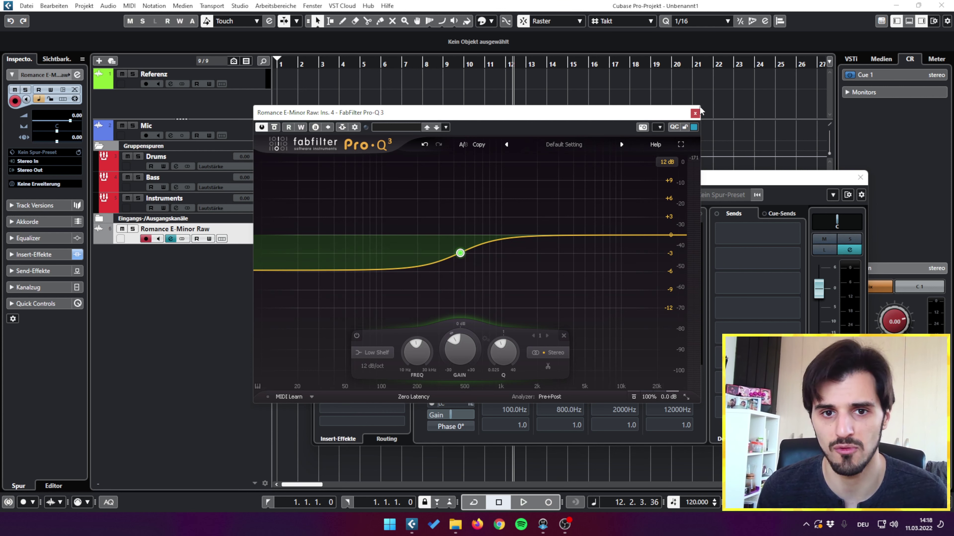
{"action": "left_click", "coordinate": [695, 114]}
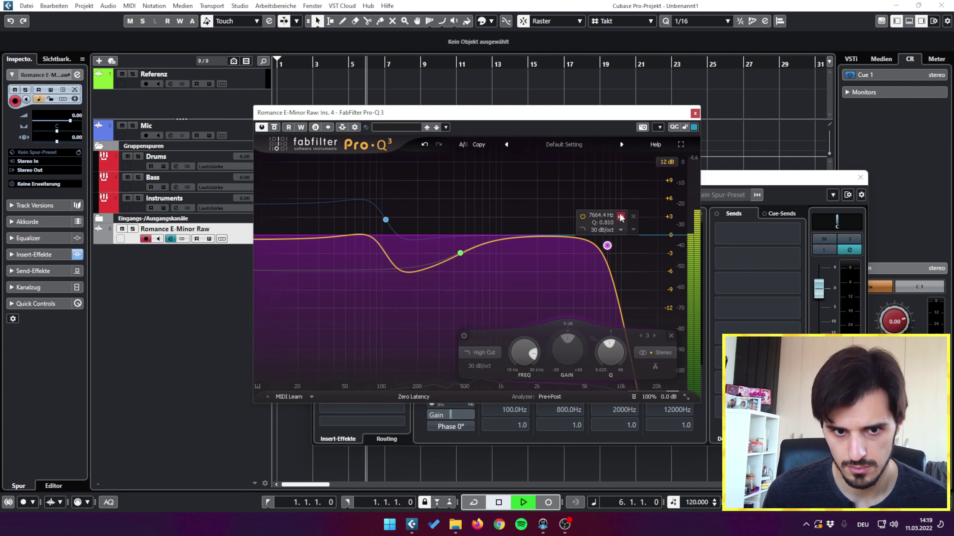
Listen to the 30 dB/oct high-cut band near 7.7 kHz in solo and close the Pro-Q 3.
{"action": "key", "text": "space"}
{"action": "left_click_drag", "start_coordinate": [621, 218], "coordinate": [623, 217]}
{"action": "left_click", "coordinate": [695, 113]}
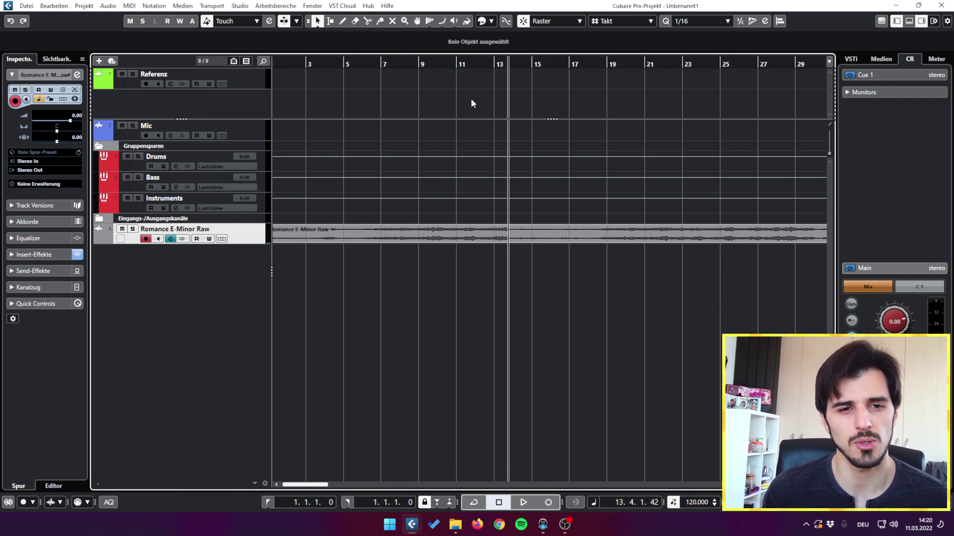
Place the DBM_KSP_KILLSHOT_PIANO_01 sample from the file browser at bar 1 of the Referenz track.
{"action": "left_click_drag", "start_coordinate": [459, 63], "coordinate": [229, 46]}
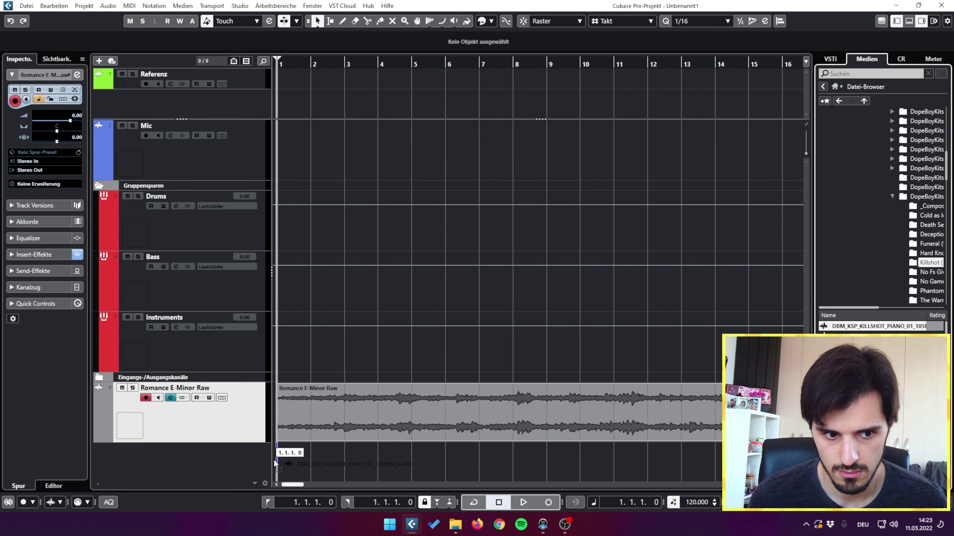
{"action": "left_click_drag", "start_coordinate": [275, 464], "coordinate": [276, 465]}
{"action": "left_click", "coordinate": [544, 342]}
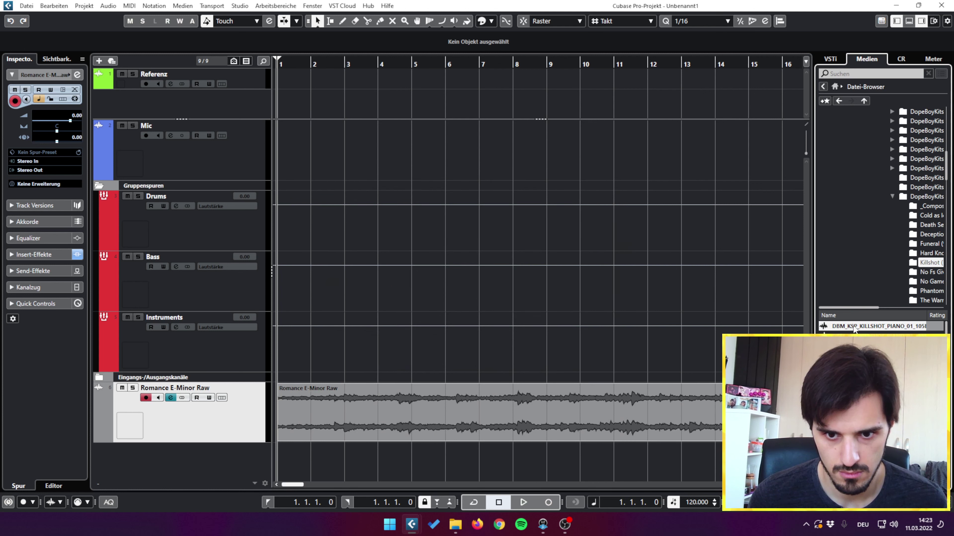
{"action": "left_click_drag", "start_coordinate": [320, 137], "coordinate": [274, 79]}
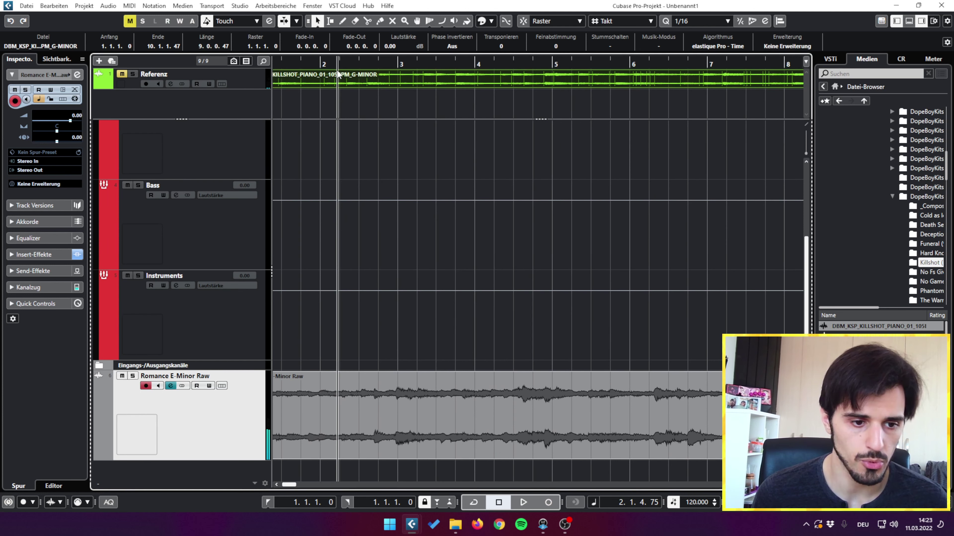
Cut off the Romance E-Minor Raw recording before 2.3.3.104 and start the remaining part at bar 1.
{"action": "key", "text": "h"}
{"action": "key", "text": "h"}
{"action": "key", "text": "3"}
{"action": "key", "text": "space"}
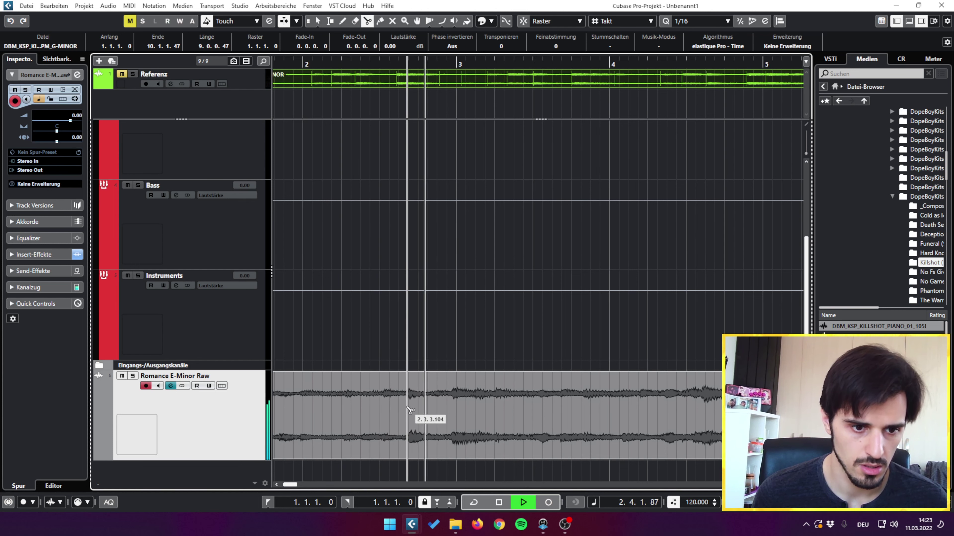
{"action": "key", "text": "space"}
{"action": "left_click", "coordinate": [408, 408]}
{"action": "key", "text": "1"}
{"action": "left_click", "coordinate": [391, 408]}
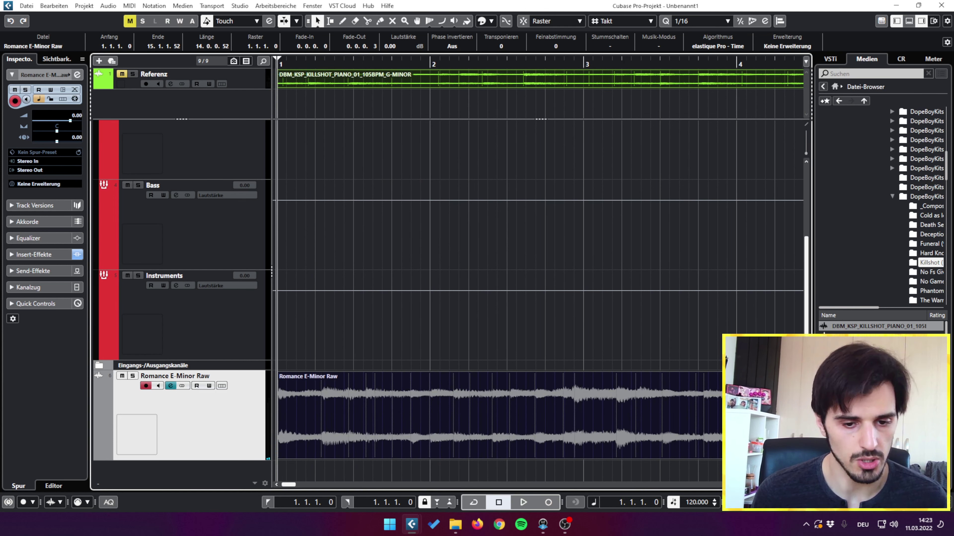
Set the project tempo to 105 BPM.
{"action": "double_click", "coordinate": [694, 503]}
{"action": "type", "text": "105"}
{"action": "key", "text": "Return"}
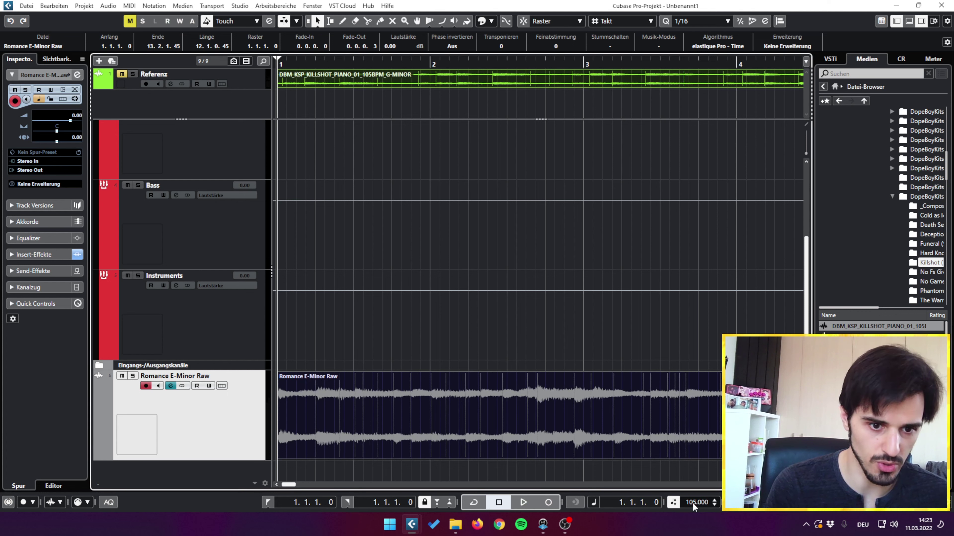
Split the Romance E-Minor Raw recording at 1.2.1.12, on the attack of the second note.
{"action": "key", "text": "h"}
{"action": "key", "text": "3"}
{"action": "key", "text": "space"}
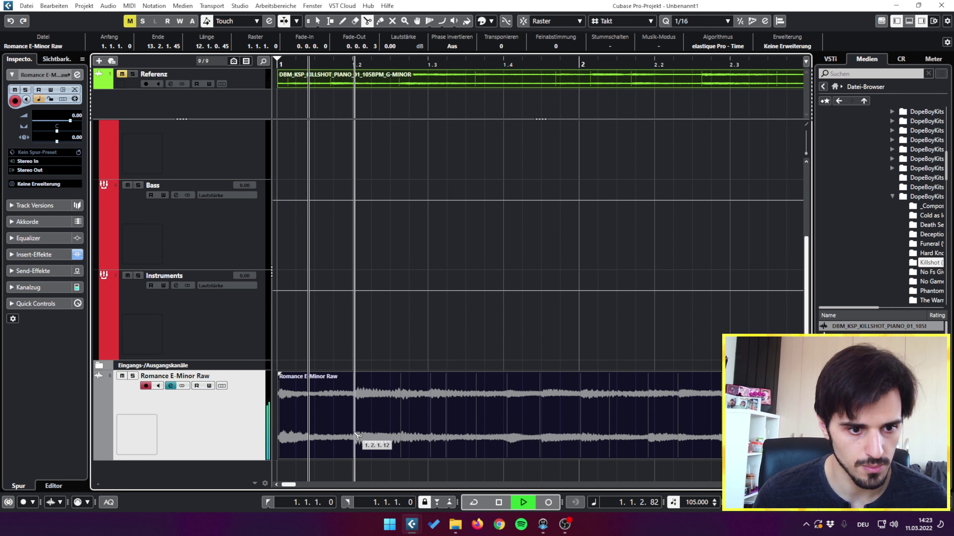
{"action": "key", "text": "space"}
{"action": "left_click", "coordinate": [357, 436]}
{"action": "key", "text": "1"}
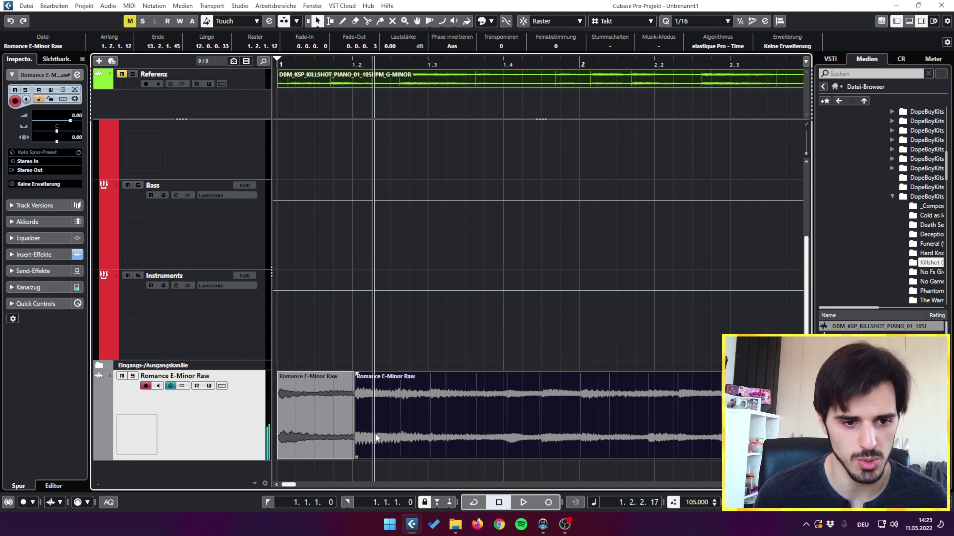
Split the recording again near beat 3 and at 1.4.1.12 of the first bar.
{"action": "key", "text": "space"}
{"action": "key", "text": "3"}
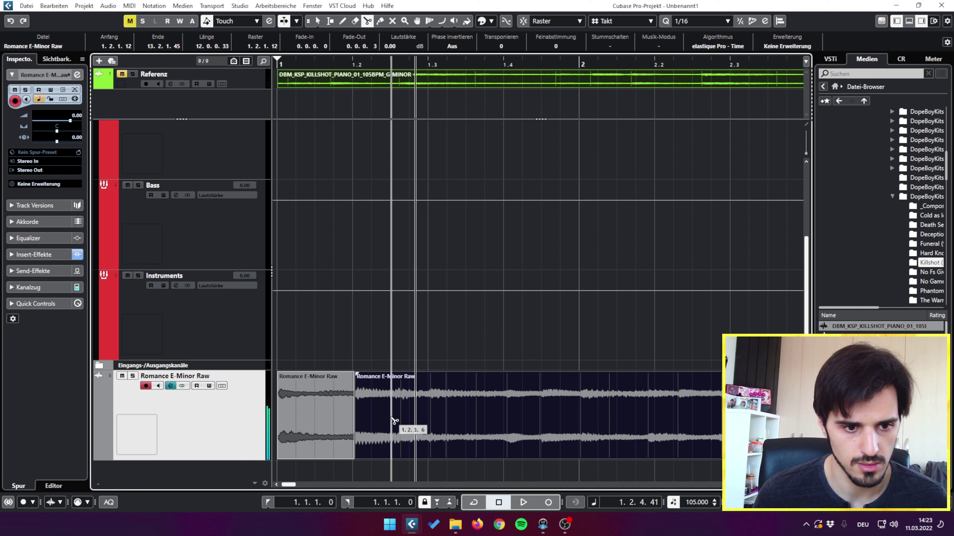
{"action": "left_click", "coordinate": [429, 421]}
{"action": "key", "text": "space"}
{"action": "left_click", "coordinate": [507, 427]}
{"action": "key", "text": "1"}
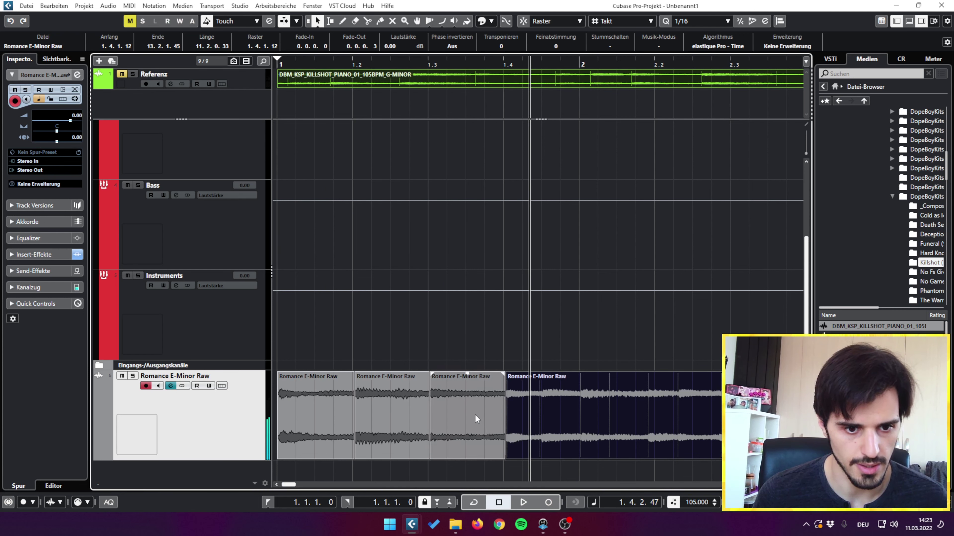
Delete the slice between beats 3 and 4 of bar 1 and play the result.
{"action": "left_click", "coordinate": [474, 414]}
{"action": "key", "text": "Delete"}
{"action": "key", "text": "space"}
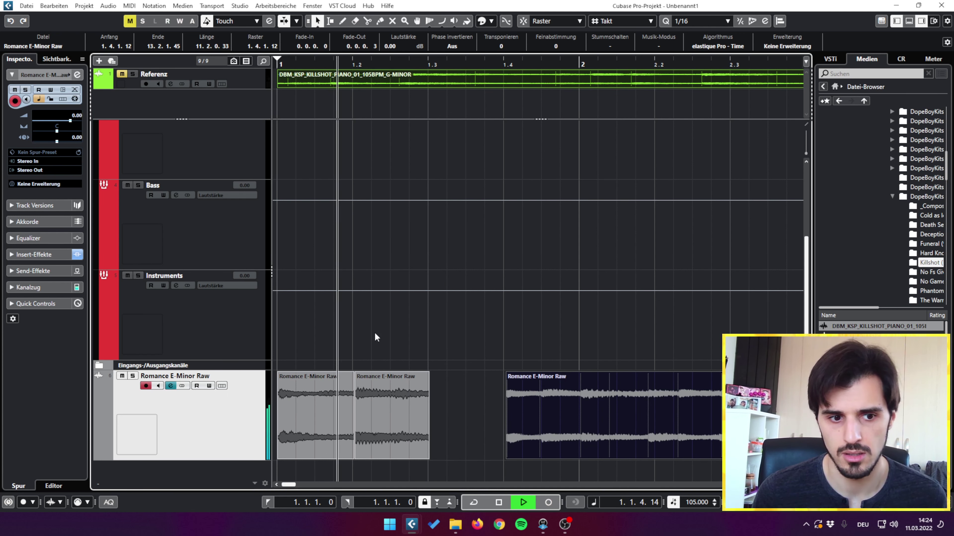
{"action": "key", "text": "space"}
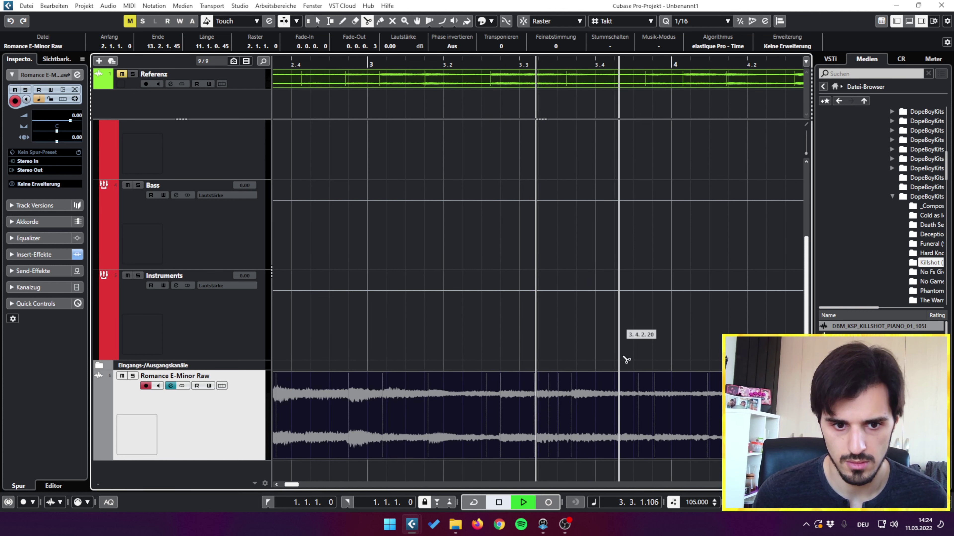
Split the remaining long recording at 4.1.3.83.
{"action": "key", "text": "space"}
{"action": "left_click", "coordinate": [571, 411]}
{"action": "key", "text": "1"}
{"action": "key", "text": "space"}
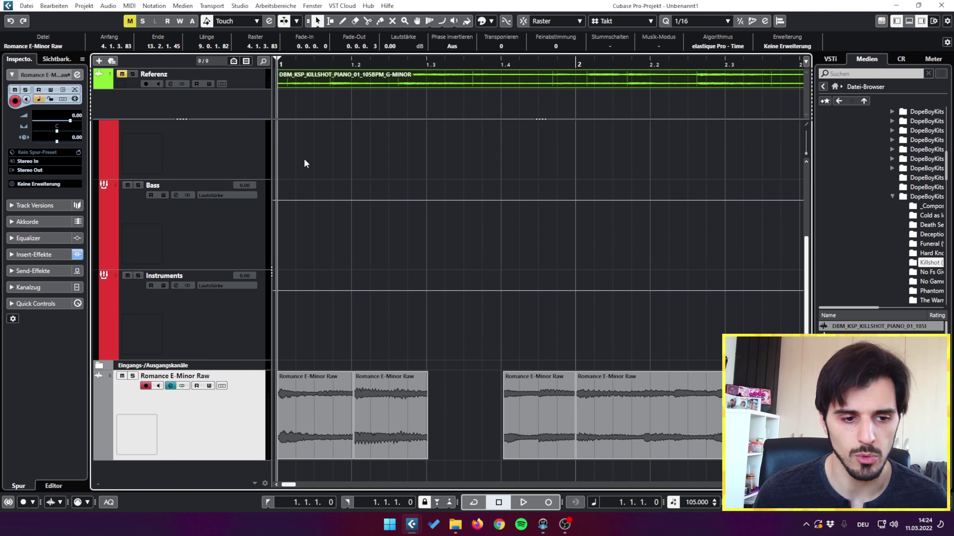
Shorten the first slice to about an eighth note and set the snap grid type to Quantisierung at 1/8.
{"action": "key", "text": "space"}
{"action": "left_click_drag", "start_coordinate": [356, 451], "coordinate": [322, 451]}
{"action": "key", "text": "j"}
{"action": "left_click", "coordinate": [650, 21]}
{"action": "left_click_drag", "start_coordinate": [323, 451], "coordinate": [329, 434]}
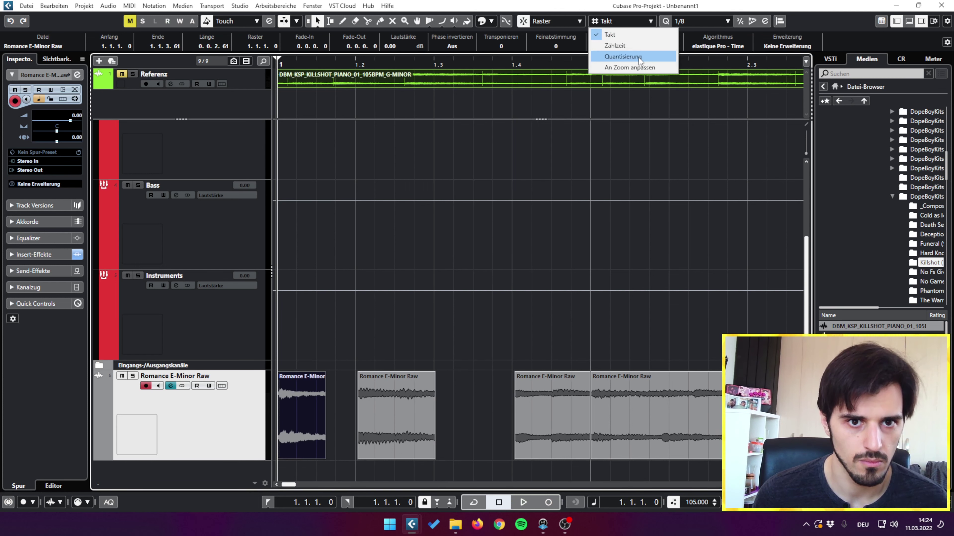
{"action": "left_click", "coordinate": [640, 56]}
Tighten the second and third slices and move the following recording parts forward to beats 2 and 3 of bar 1.
{"action": "left_click_drag", "start_coordinate": [391, 457], "coordinate": [360, 454]}
{"action": "left_click_drag", "start_coordinate": [539, 414], "coordinate": [381, 415]}
{"action": "key", "text": "space"}
{"action": "key", "text": "space"}
{"action": "left_click_drag", "start_coordinate": [430, 457], "coordinate": [432, 458]}
{"action": "left_click_drag", "start_coordinate": [605, 428], "coordinate": [450, 422]}
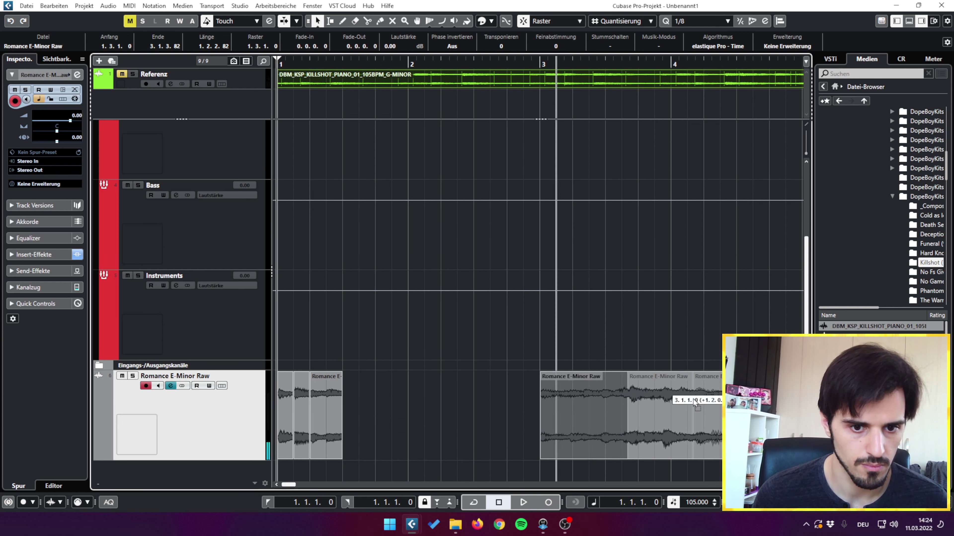
Move the long slice on beat 3 to 3.1.1.0, bring a later slice forward into bar 1 and play the sequence.
{"action": "left_click_drag", "start_coordinate": [667, 409], "coordinate": [798, 410]}
{"action": "left_click_drag", "start_coordinate": [631, 404], "coordinate": [347, 408]}
{"action": "key", "text": "space"}
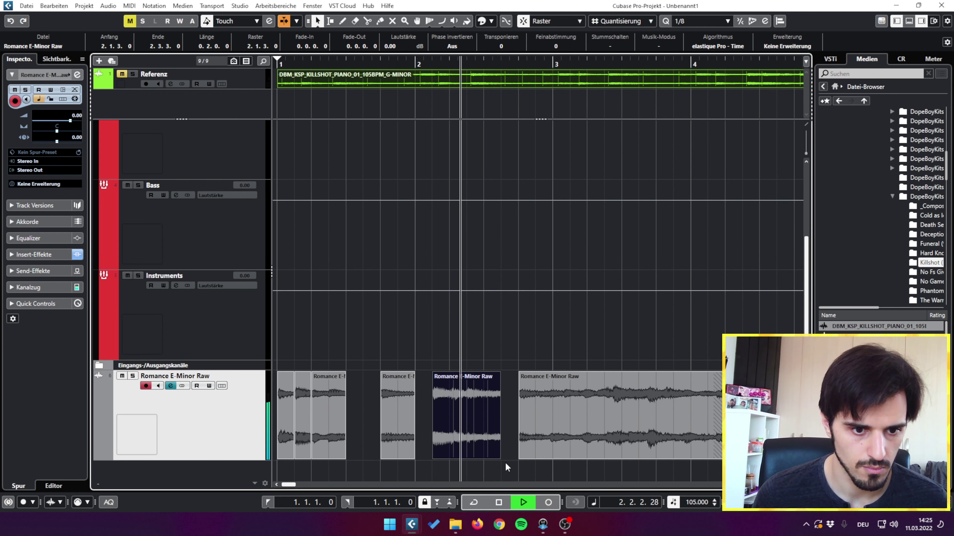
{"action": "key", "text": "space"}
Split the slice in bar 2 at 2.2.2.108, delete its first part, move the rest to beat 3 of bar 1 and audition it.
{"action": "left_click_drag", "start_coordinate": [451, 61], "coordinate": [456, 188]}
{"action": "left_click", "coordinate": [473, 411], "text": "alt"}
{"action": "left_click", "coordinate": [464, 411]}
{"action": "key", "text": "Delete"}
{"action": "scroll", "coordinate": [394, 340], "scroll_direction": "left", "scroll_amount": 3}
{"action": "left_click_drag", "start_coordinate": [604, 420], "coordinate": [411, 417]}
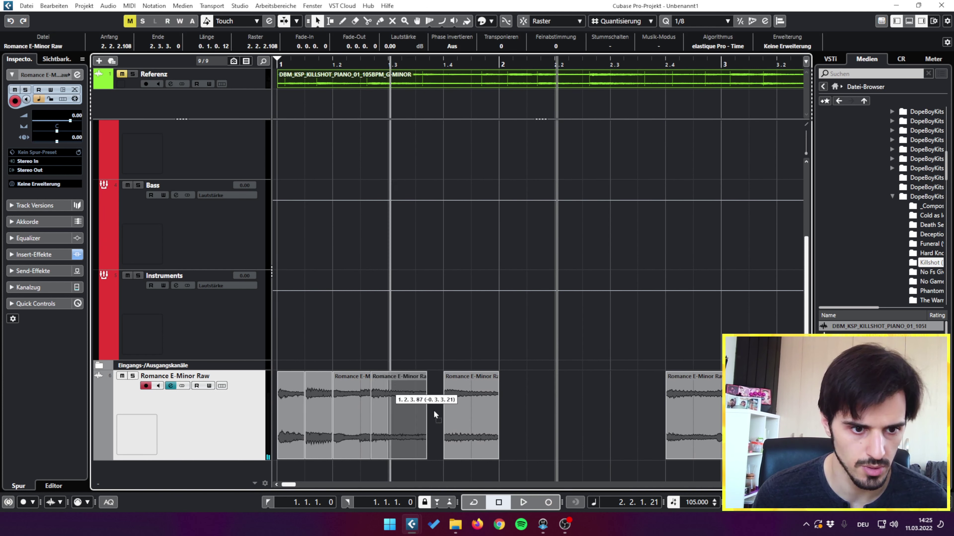
{"action": "key", "text": "space"}
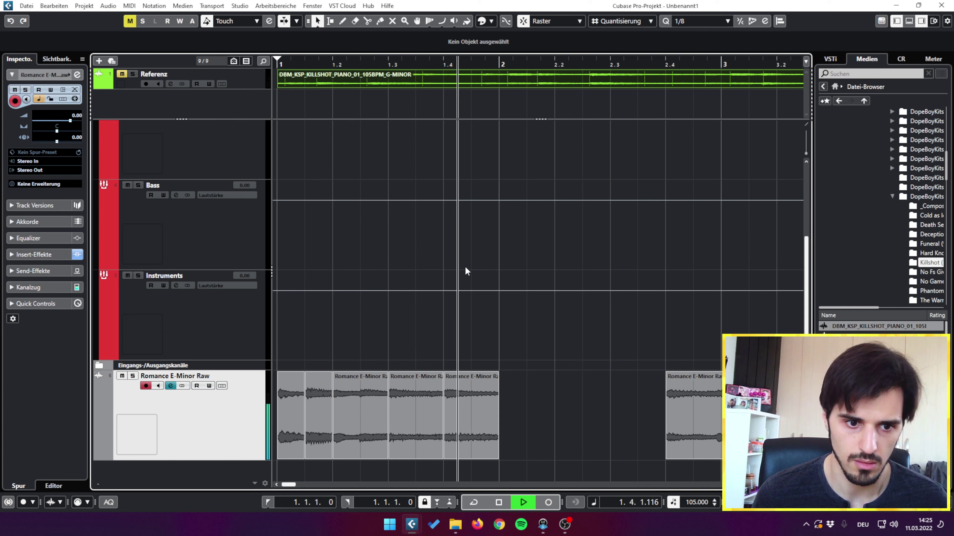
{"action": "key", "text": "space"}
Delete the slices from beat 3 to the end of bar 2.
{"action": "key", "text": "g"}
{"action": "key", "text": "g"}
{"action": "key", "text": "g"}
{"action": "left_click_drag", "start_coordinate": [405, 352], "coordinate": [380, 396]}
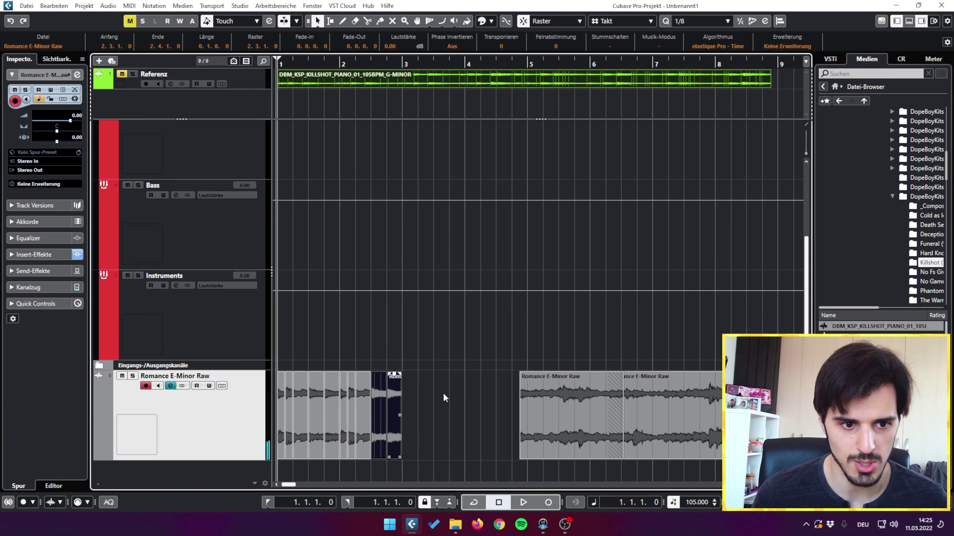
{"action": "key", "text": "Delete"}
Move the next long recording section to 3.1.1.0 and play it from there to find further usable notes.
{"action": "left_click", "coordinate": [581, 420]}
{"action": "left_click_drag", "start_coordinate": [580, 421], "coordinate": [453, 419]}
{"action": "key", "text": "l"}
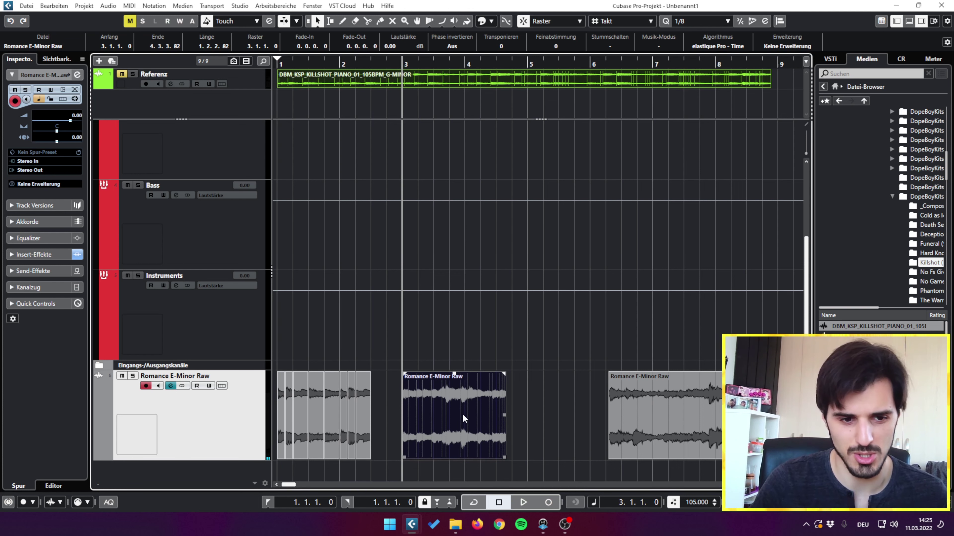
{"action": "key", "text": "space"}
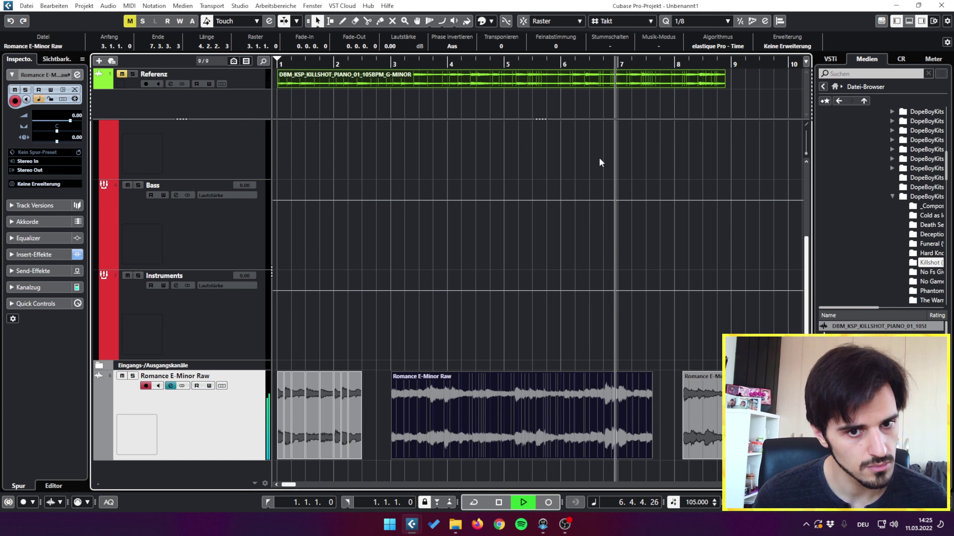
{"action": "key", "text": "space"}
{"action": "left_click_drag", "start_coordinate": [595, 62], "coordinate": [466, 64]}
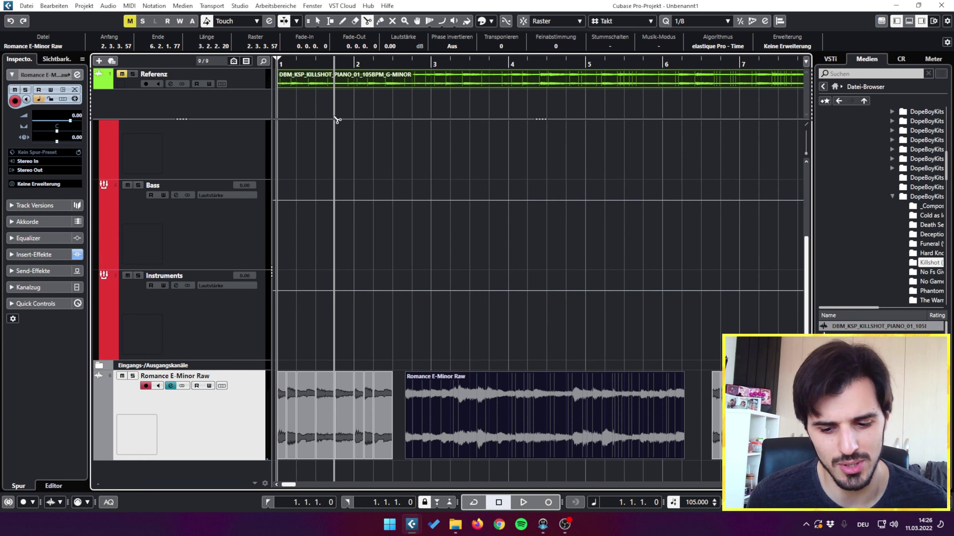
Delete the short leftover slice in bar 6 and move the remaining recording section to 3.2.2.20.
{"action": "left_click_drag", "start_coordinate": [474, 64], "coordinate": [476, 82]}
{"action": "key", "text": "space"}
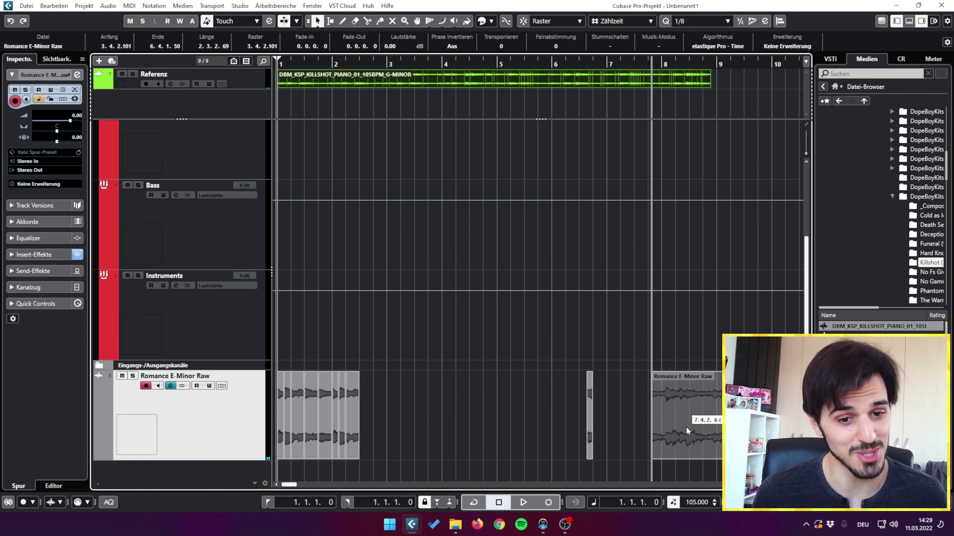
{"action": "left_click", "coordinate": [584, 423]}
{"action": "left_click", "coordinate": [588, 424]}
{"action": "key", "text": "Delete"}
{"action": "left_click_drag", "start_coordinate": [671, 409], "coordinate": [442, 426]}
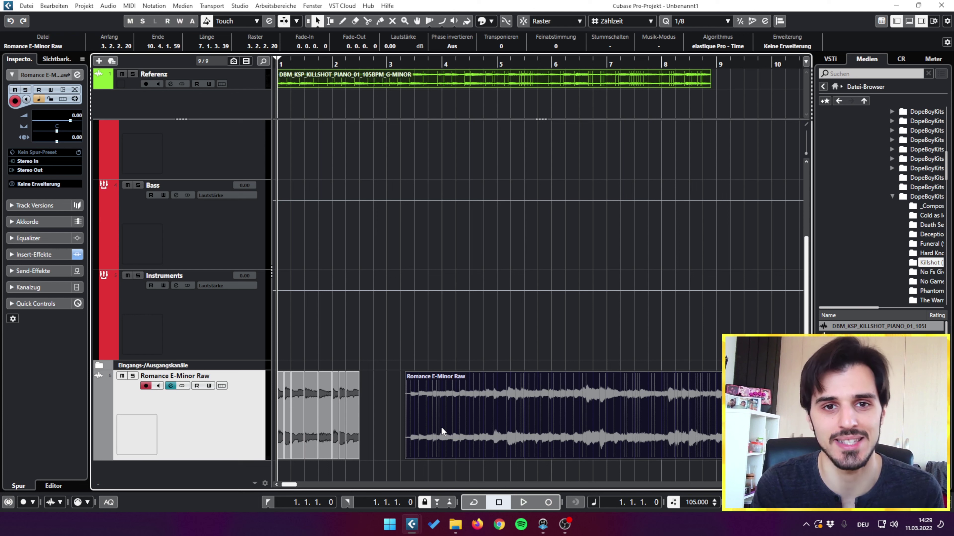
{"action": "key", "text": "l"}
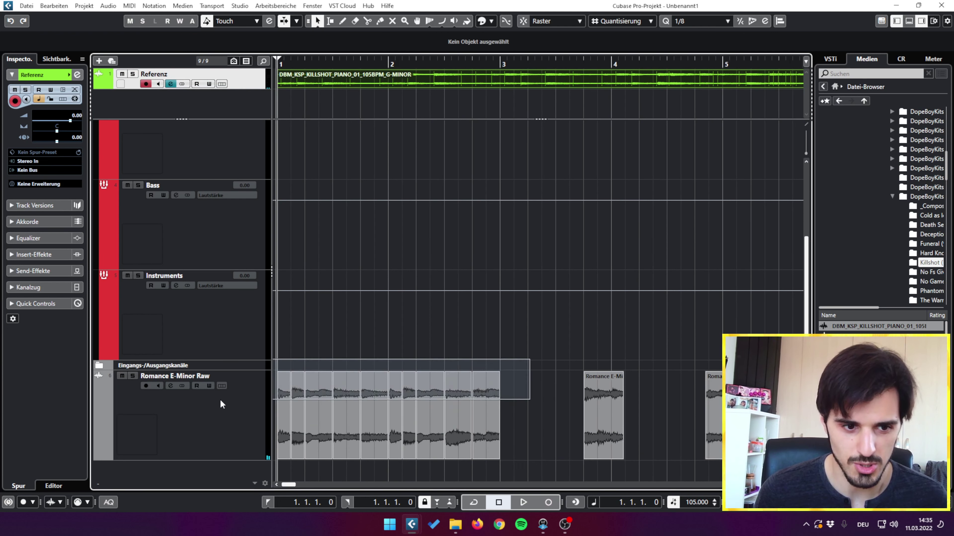
Select the chopped slices in bars 1 and 2, then play the long recording section around 9.4 to find further notes.
{"action": "left_click_drag", "start_coordinate": [221, 403], "coordinate": [222, 404]}
{"action": "key", "text": "space"}
{"action": "left_click", "coordinate": [346, 343]}
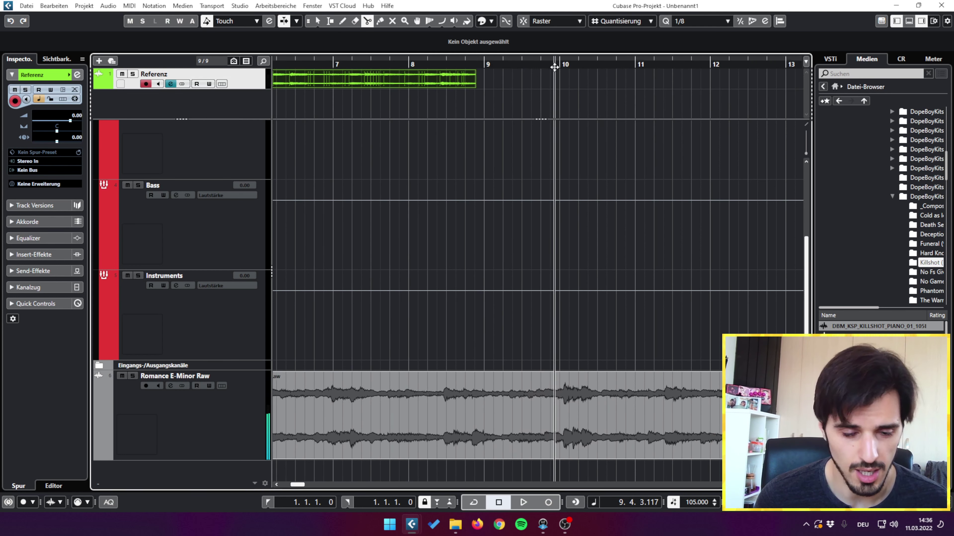
{"action": "left_click_drag", "start_coordinate": [555, 66], "coordinate": [551, 76]}
{"action": "key", "text": "space"}
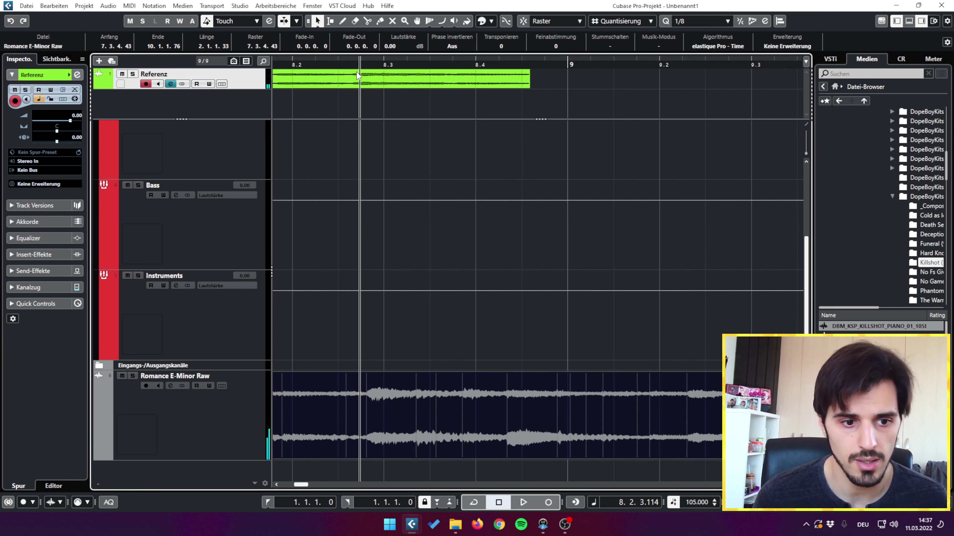
Split the long recording section at 8.3.4.43 and 8.4.4.72 while auditioning it, and delete the unneeded piece.
{"action": "left_click", "coordinate": [462, 439]}
{"action": "key", "text": "space"}
{"action": "key", "text": "space"}
{"action": "key", "text": "space"}
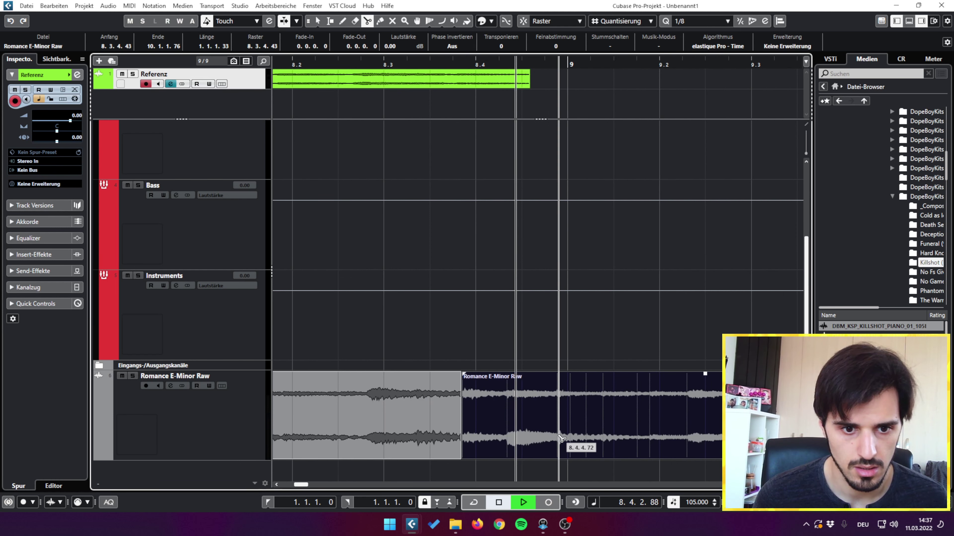
{"action": "left_click", "coordinate": [559, 443]}
{"action": "key", "text": "1"}
{"action": "key", "text": "Left"}
{"action": "key", "text": "Left"}
{"action": "key", "text": "Right"}
{"action": "key", "text": "Delete"}
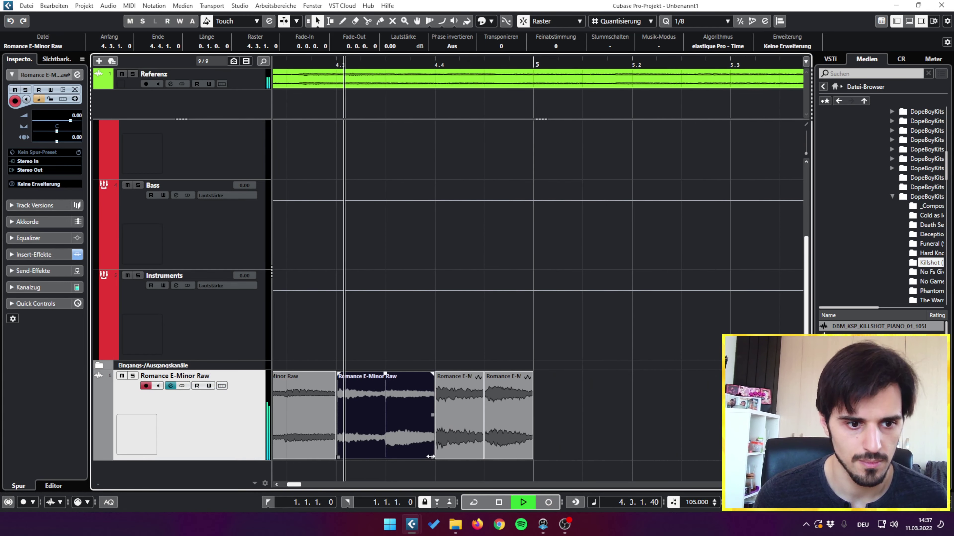
Set the object selection tool to normal sizing and play the four-bar slice sequence from the project start.
{"action": "key", "text": "1"}
{"action": "key", "text": "1"}
{"action": "key", "text": "1"}
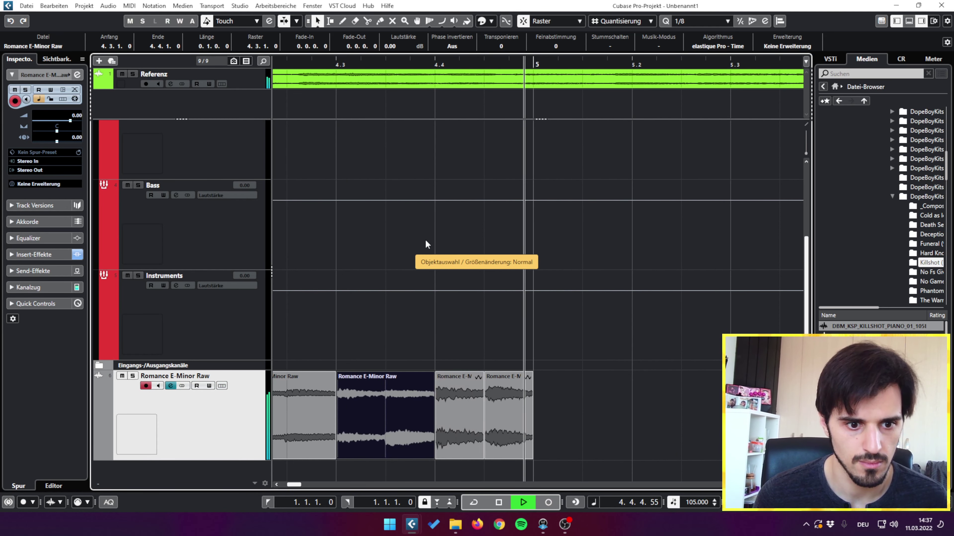
{"action": "key", "text": "space"}
{"action": "key", "text": "period"}
{"action": "key", "text": "g"}
{"action": "key", "text": "g"}
{"action": "key", "text": "g"}
{"action": "key", "text": "g"}
{"action": "key", "text": "g"}
{"action": "key", "text": "g"}
{"action": "key", "text": "g"}
{"action": "key", "text": "space"}
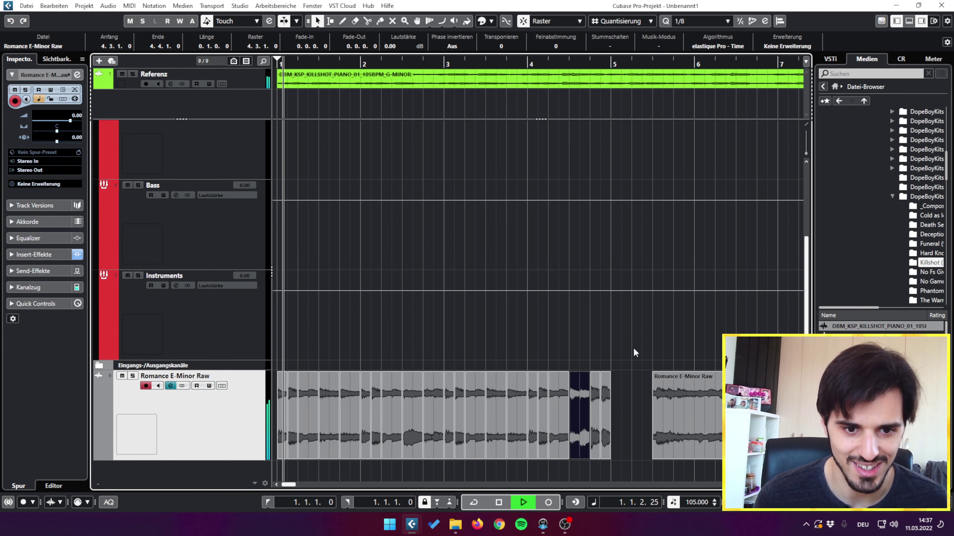
Delete the leftover Romance E-Minor Raw material that follows the four-bar sequence.
{"action": "left_click", "coordinate": [228, 424]}
{"action": "scroll", "coordinate": [373, 47], "scroll_direction": "up", "scroll_amount": 2}
{"action": "scroll", "coordinate": [324, 47], "scroll_direction": "up", "scroll_amount": 2}
{"action": "left_click_drag", "start_coordinate": [654, 338], "coordinate": [713, 432]}
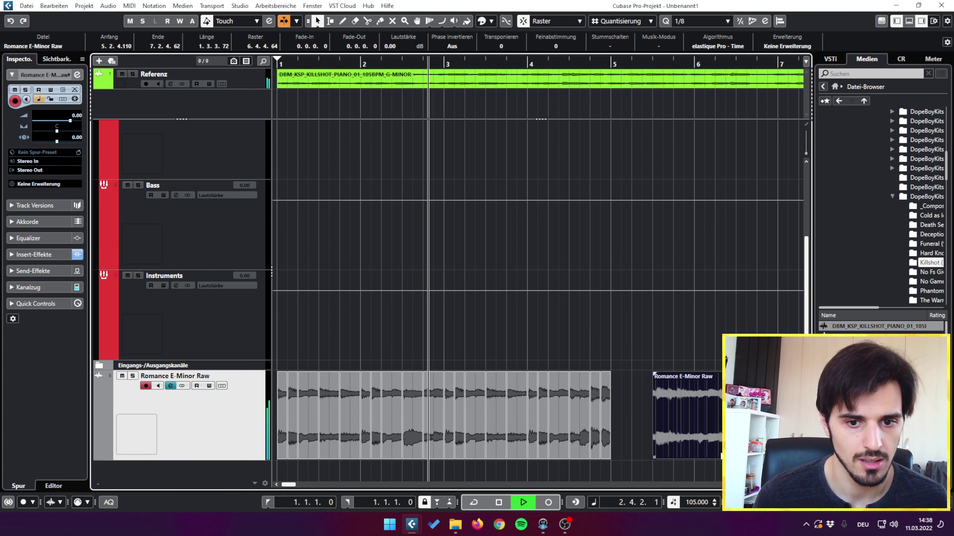
{"action": "key", "text": "Delete"}
Select all slices of the four-bar sequence and cycle playback over them from 1.1.1.0 to 5.1.1.0.
{"action": "left_click_drag", "start_coordinate": [627, 398], "coordinate": [123, 390]}
{"action": "key", "text": "p"}
{"action": "left_click", "coordinate": [285, 339]}
{"action": "key", "text": "KP_Divide"}
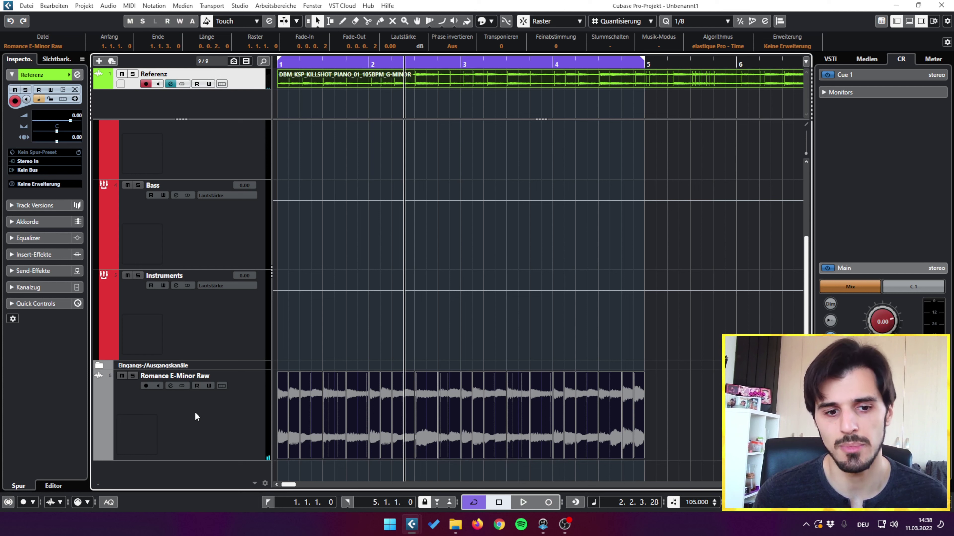
Add the SoundShifter stereo pitch plug-in to the Romance E-Minor Raw track's inserts and listen to the loop.
{"action": "left_click", "coordinate": [217, 449]}
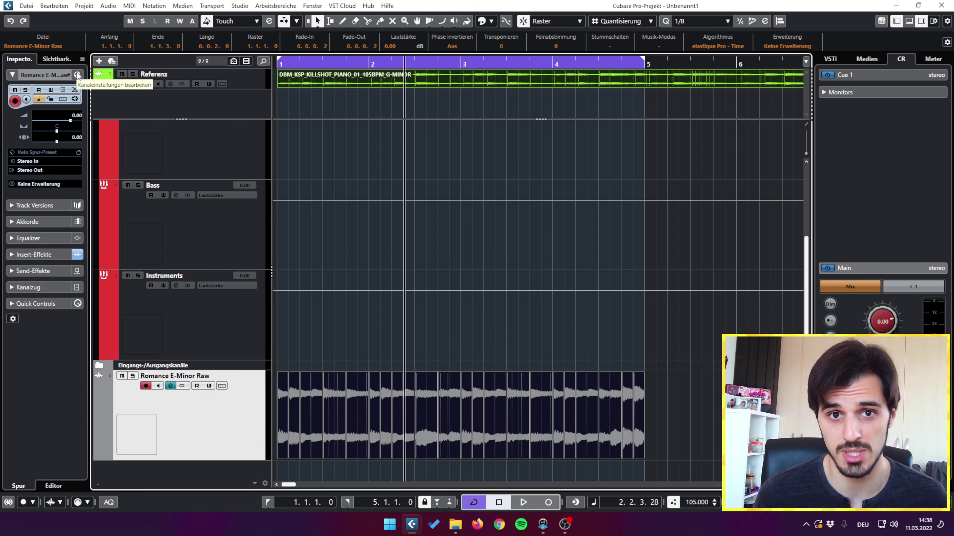
{"action": "key", "text": "space"}
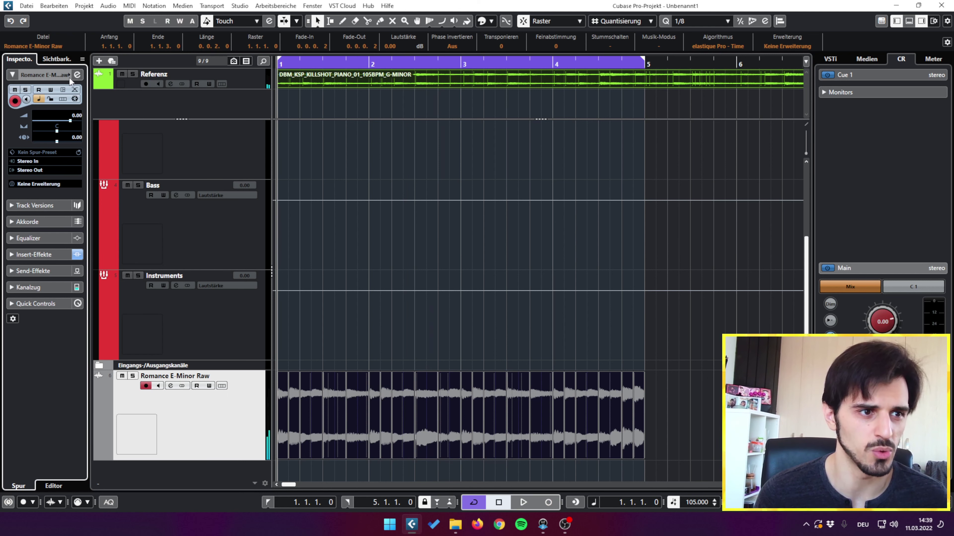
{"action": "left_click", "coordinate": [78, 75]}
{"action": "left_click", "coordinate": [355, 306]}
{"action": "type", "text": "so"}
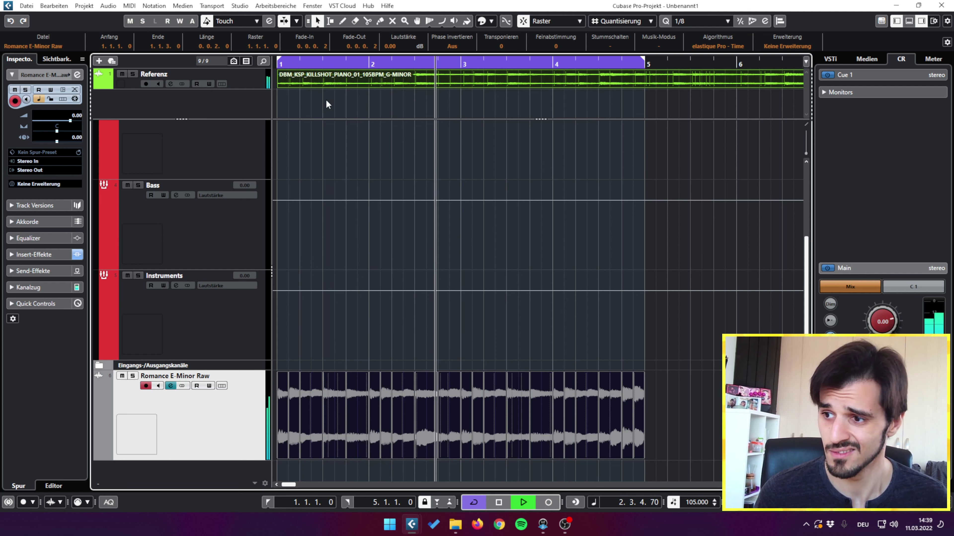
{"action": "left_click", "coordinate": [464, 342]}
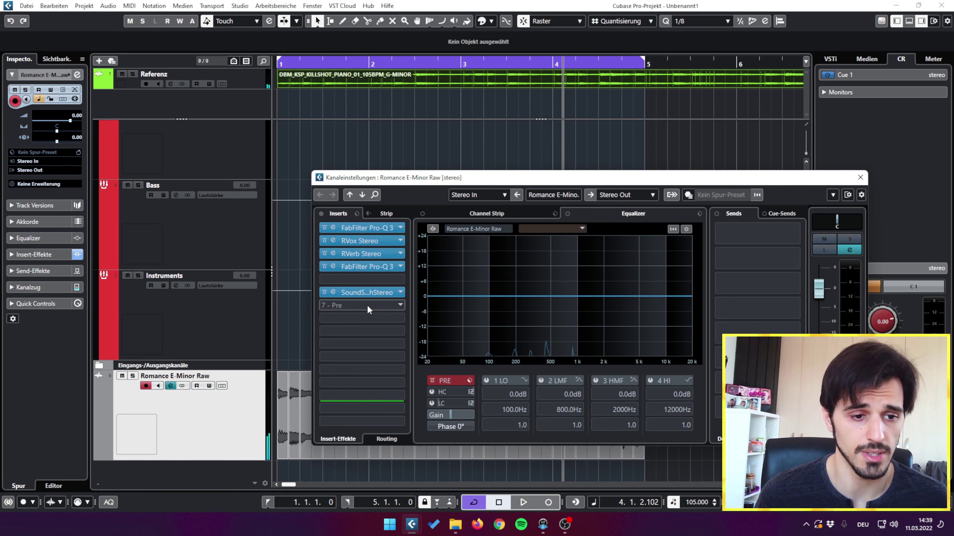
Insert FabFilter Pro-Q 3 in slot 7 and boost the highs with a high shelf at about 1094 Hz, +4.33 dB.
{"action": "left_click", "coordinate": [368, 307]}
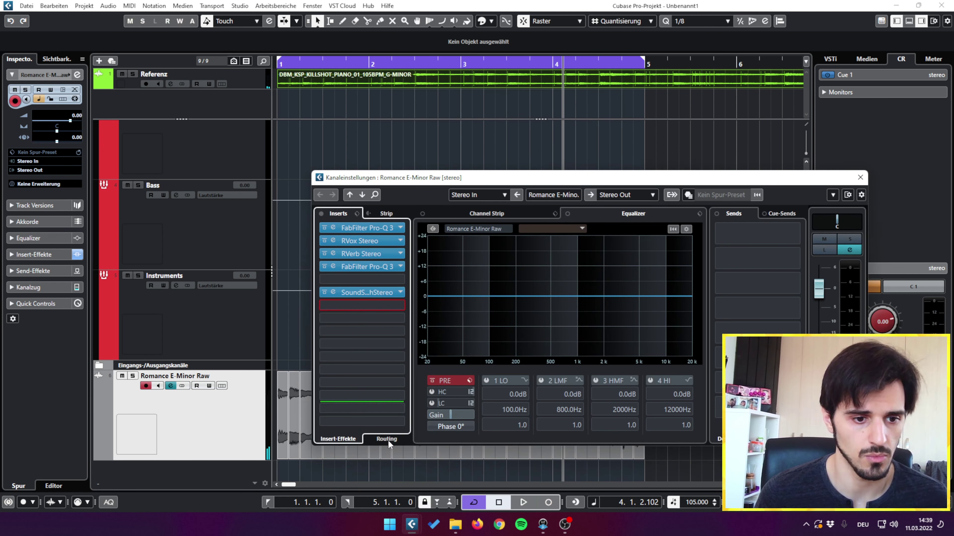
{"action": "left_click", "coordinate": [390, 469]}
{"action": "left_click_drag", "start_coordinate": [487, 117], "coordinate": [519, 151]}
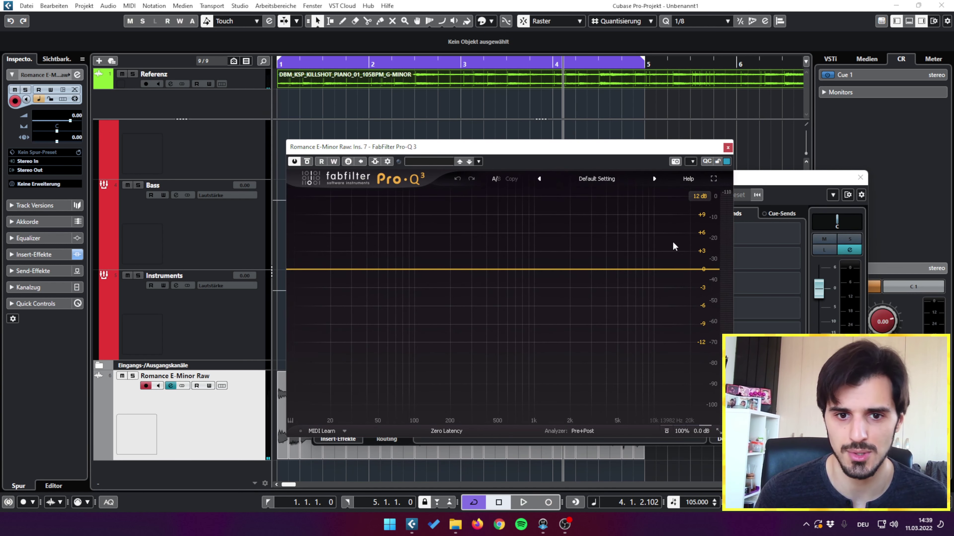
{"action": "left_click_drag", "start_coordinate": [698, 270], "coordinate": [560, 232]}
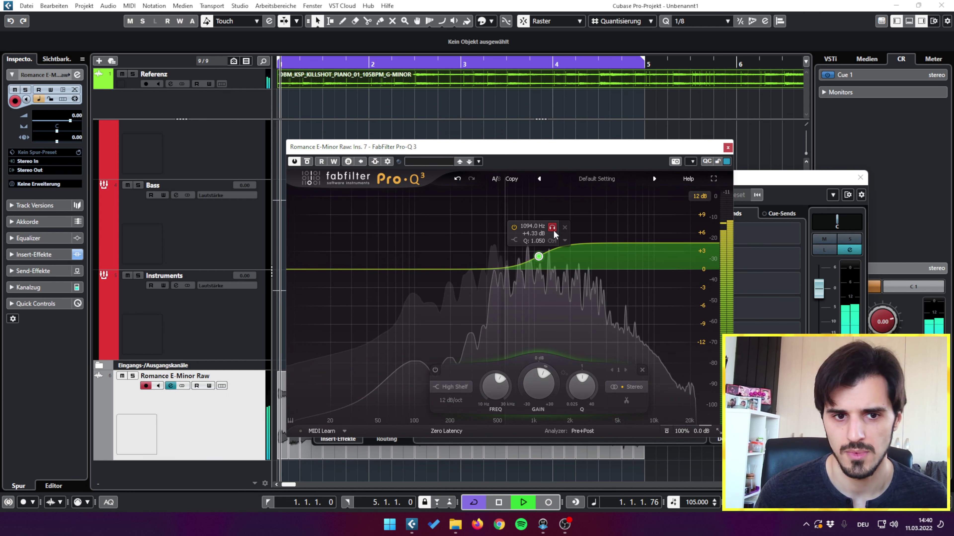
{"action": "key", "text": "space"}
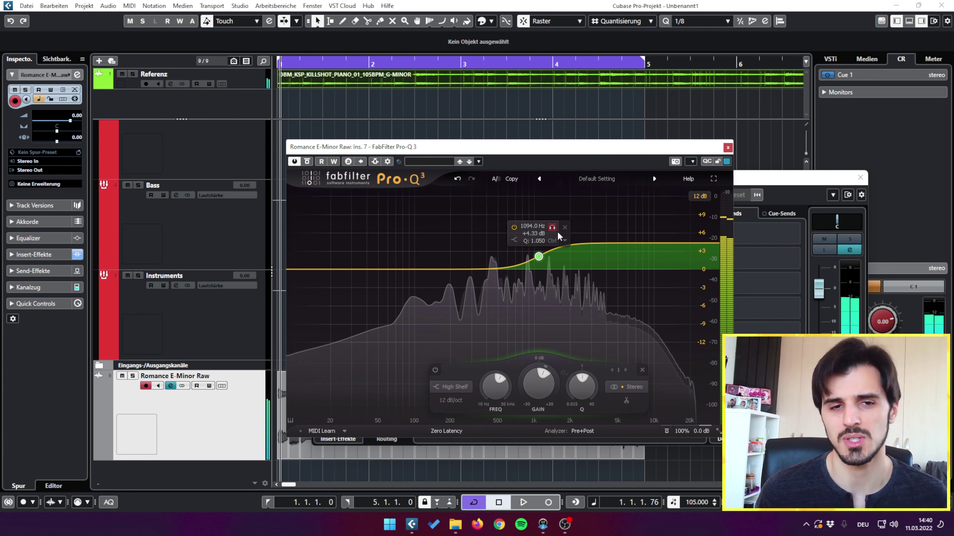
{"action": "key", "text": "space"}
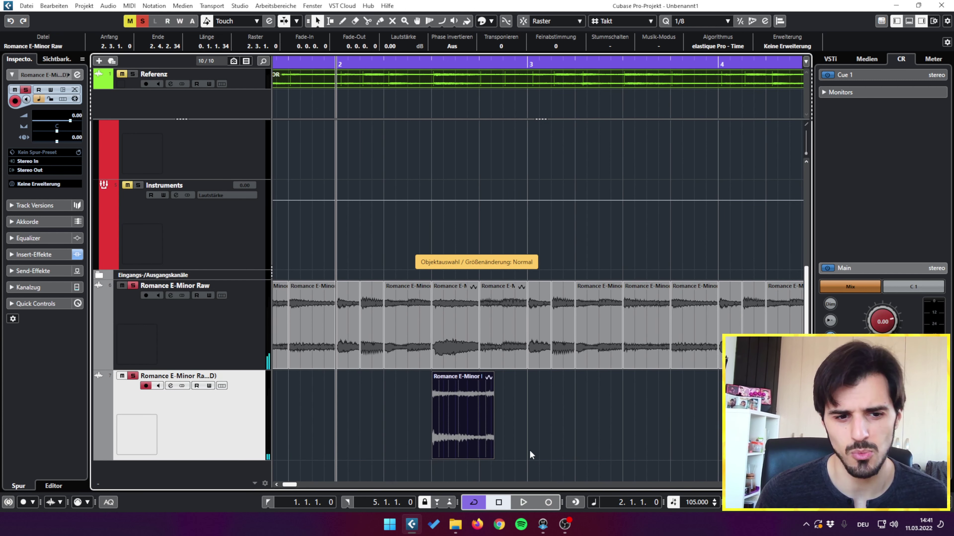
Split the bar 2 slice on the duplicated Romance track at about beat 4 and delete its tail.
{"action": "left_click", "coordinate": [529, 450]}
{"action": "key", "text": "3"}
{"action": "left_click", "coordinate": [484, 436]}
{"action": "left_click", "coordinate": [485, 435]}
{"action": "key", "text": "Delete"}
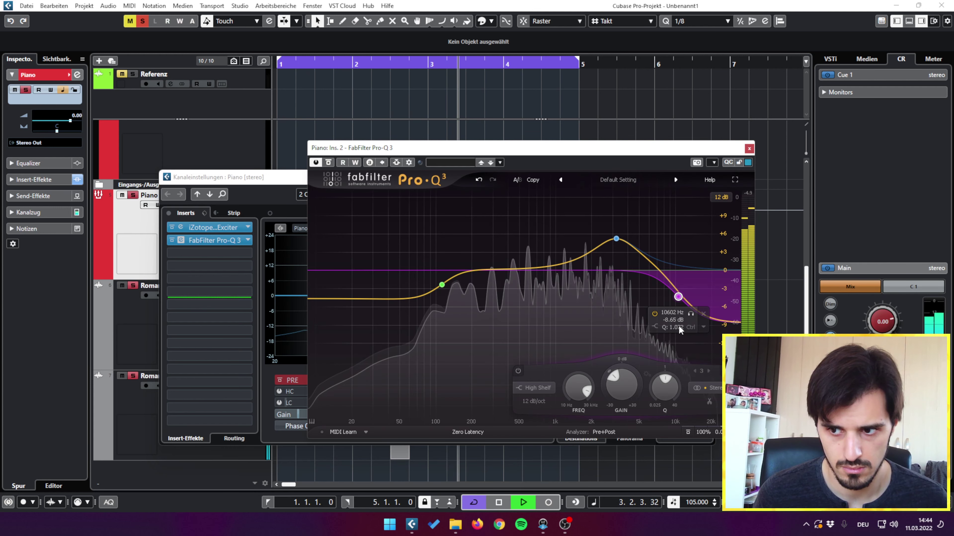
Fine-tune the high-shelf cuts in both FabFilter Pro-Q 3 inserts of the Piano group and close its RVox compressor.
{"action": "left_click_drag", "start_coordinate": [677, 299], "coordinate": [671, 304]}
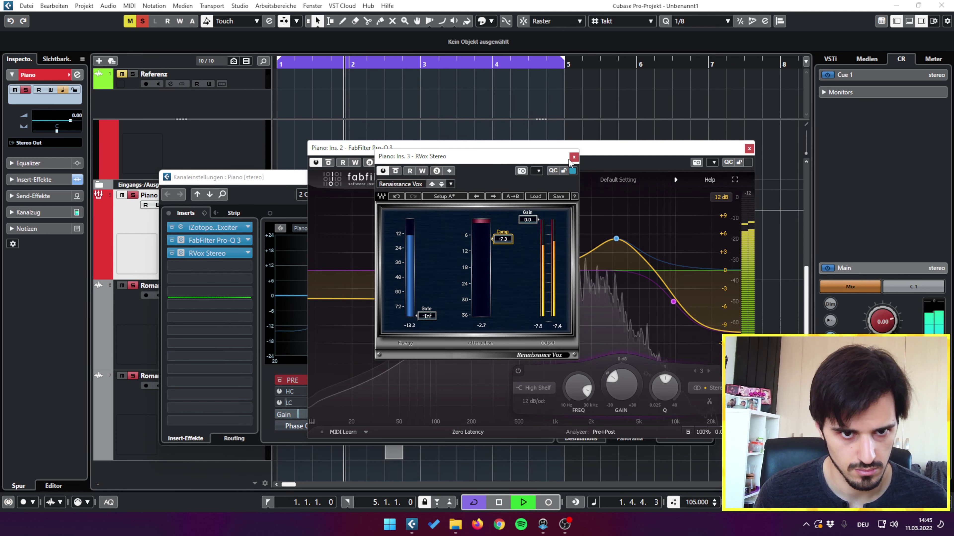
{"action": "left_click", "coordinate": [574, 157]}
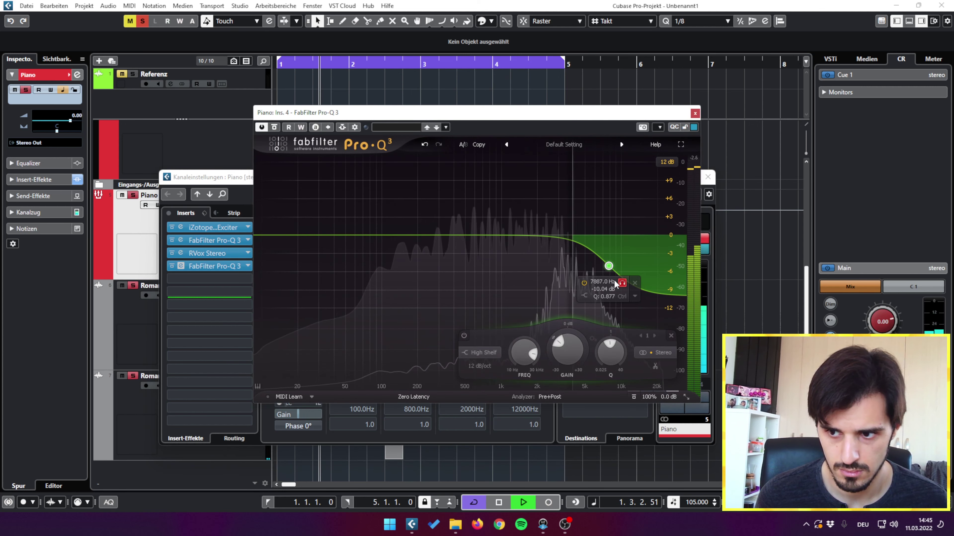
{"action": "mouse_move", "coordinate": [616, 284]}
{"action": "left_mouse_down"}
{"action": "mouse_move", "coordinate": [611, 277]}
{"action": "mouse_move", "coordinate": [632, 281]}
{"action": "left_mouse_up"}
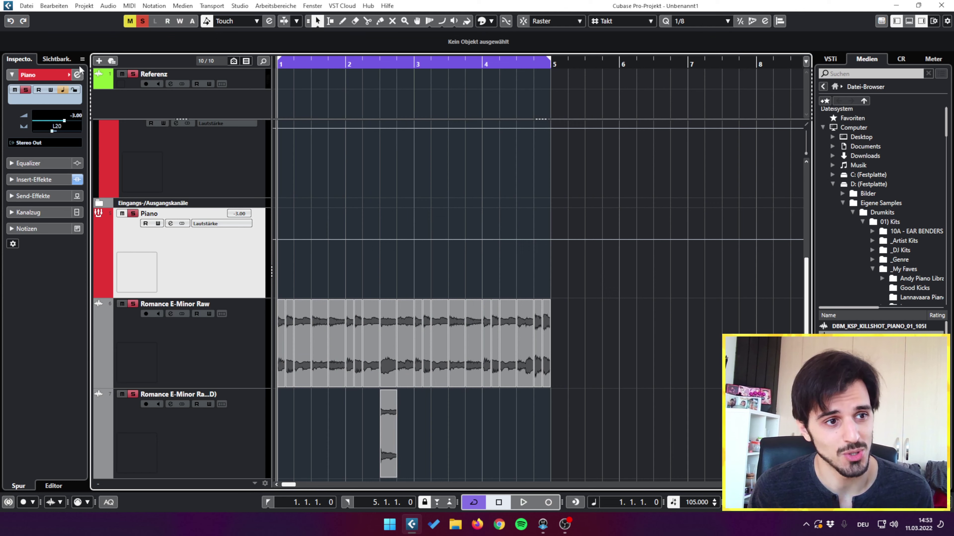
Open the Piano group's channel settings and review its insert effects, including the RVox compressor.
{"action": "left_click", "coordinate": [76, 74]}
{"action": "left_click", "coordinate": [76, 74]}
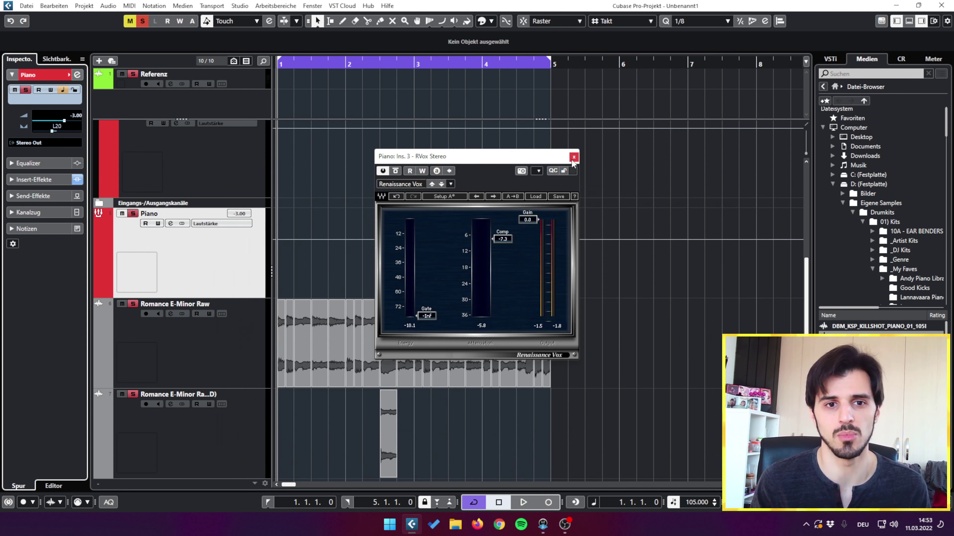
{"action": "left_click", "coordinate": [573, 158]}
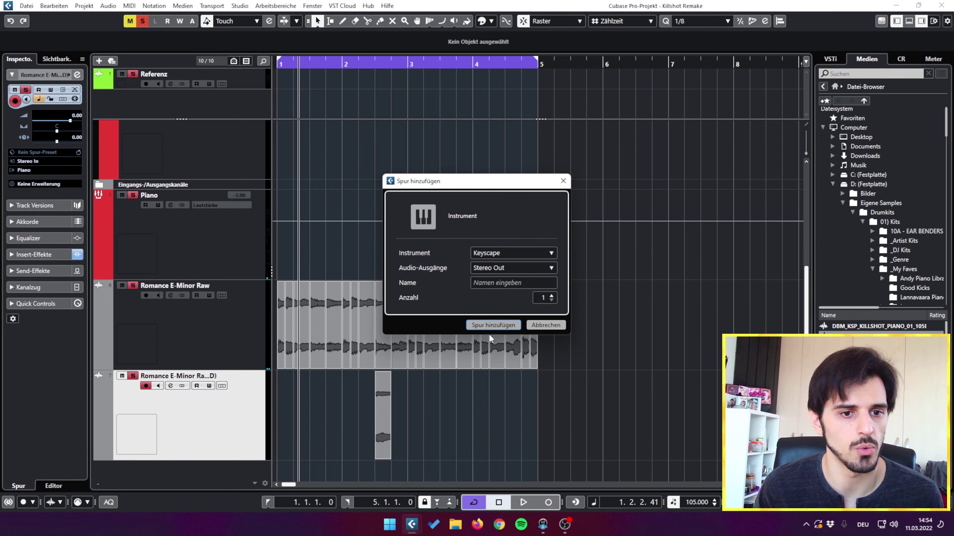
Add a Keyscape instrument track routed to Stereo Out, unmute and solo it, and close the instrument window.
{"action": "left_click", "coordinate": [493, 325]}
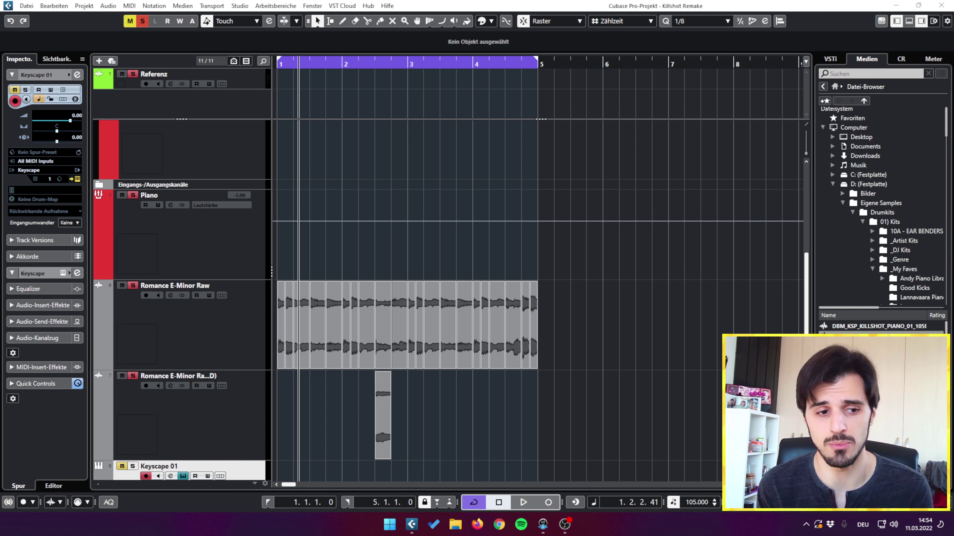
{"action": "left_click", "coordinate": [121, 467]}
{"action": "left_click", "coordinate": [132, 466]}
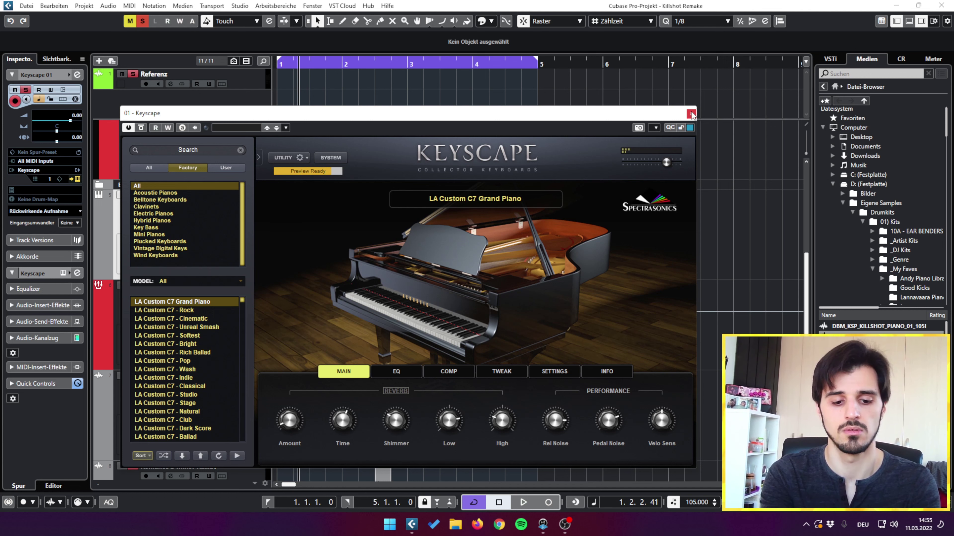
{"action": "left_click", "coordinate": [691, 114]}
Select all notes of the Keyscape 01 part and extend them to the following notes with the Legato function.
{"action": "left_click", "coordinate": [471, 126]}
{"action": "left_click_drag", "start_coordinate": [234, 409], "coordinate": [555, 151]}
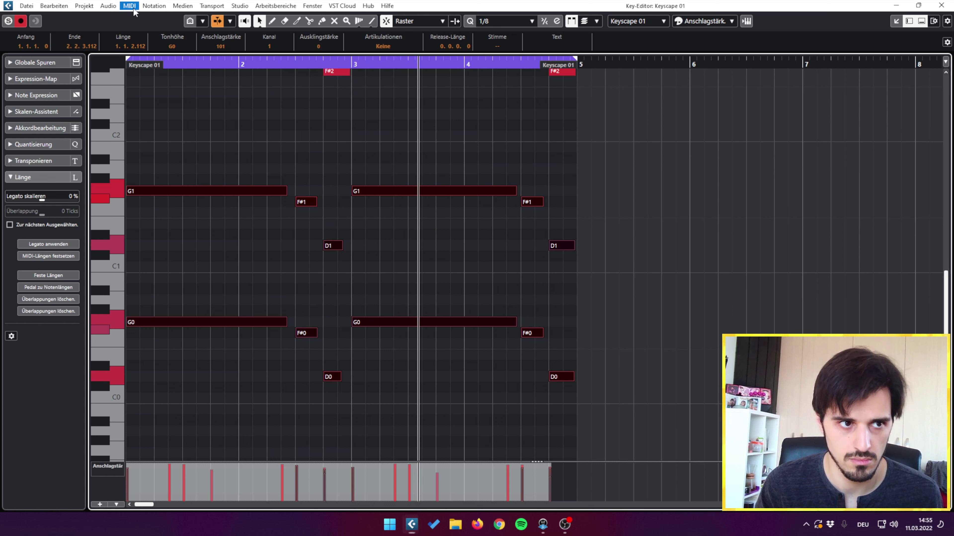
{"action": "left_click", "coordinate": [129, 6]}
{"action": "mouse_move", "coordinate": [225, 164]}
{"action": "left_click", "coordinate": [311, 164]}
{"action": "left_click", "coordinate": [270, 157]}
Lengthen the first long G0 and G1 notes to beat 3 of bar 2, and select the second long G1 note.
{"action": "left_click_drag", "start_coordinate": [269, 153], "coordinate": [292, 366]}
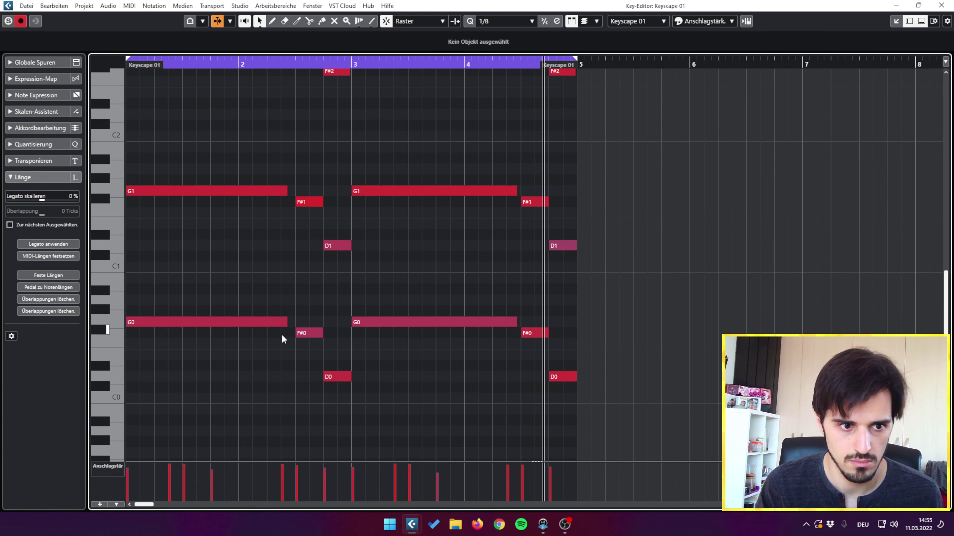
{"action": "left_click_drag", "start_coordinate": [286, 321], "coordinate": [296, 321]}
{"action": "left_click", "coordinate": [262, 269]}
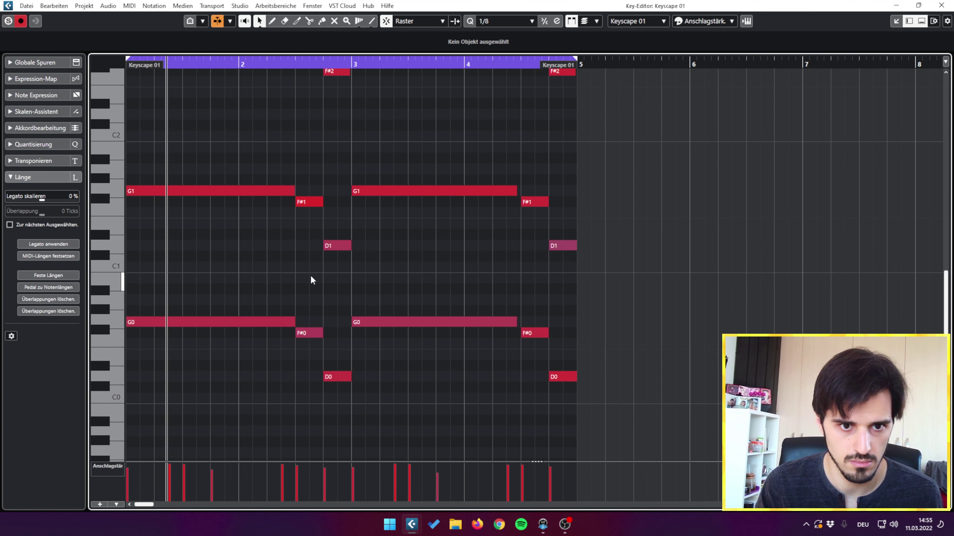
{"action": "left_click", "coordinate": [479, 191]}
{"action": "left_click", "coordinate": [502, 279]}
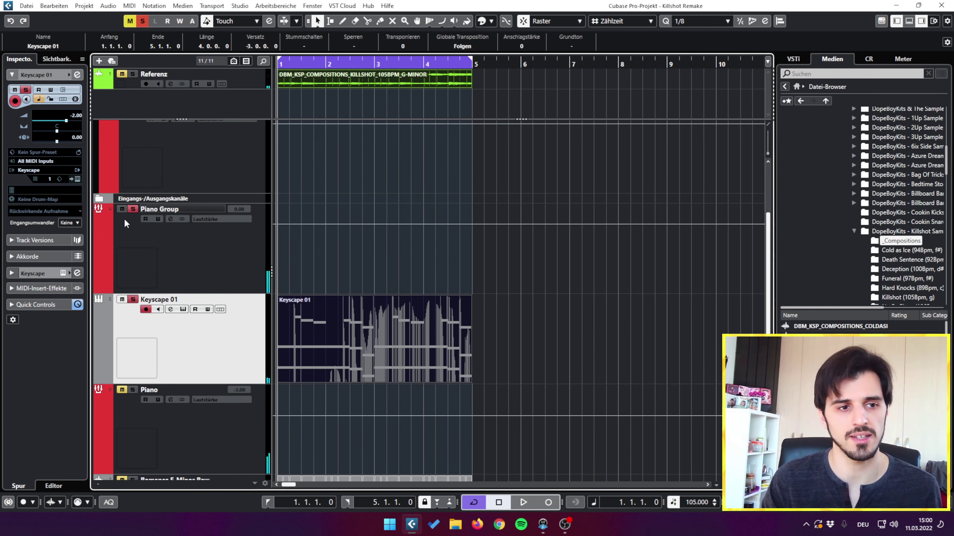
Review the RVox compressor and FabFilter Pro-Q 3 settings in the Keyscape 01 channel inserts.
{"action": "left_click", "coordinate": [77, 75]}
{"action": "left_click", "coordinate": [272, 243]}
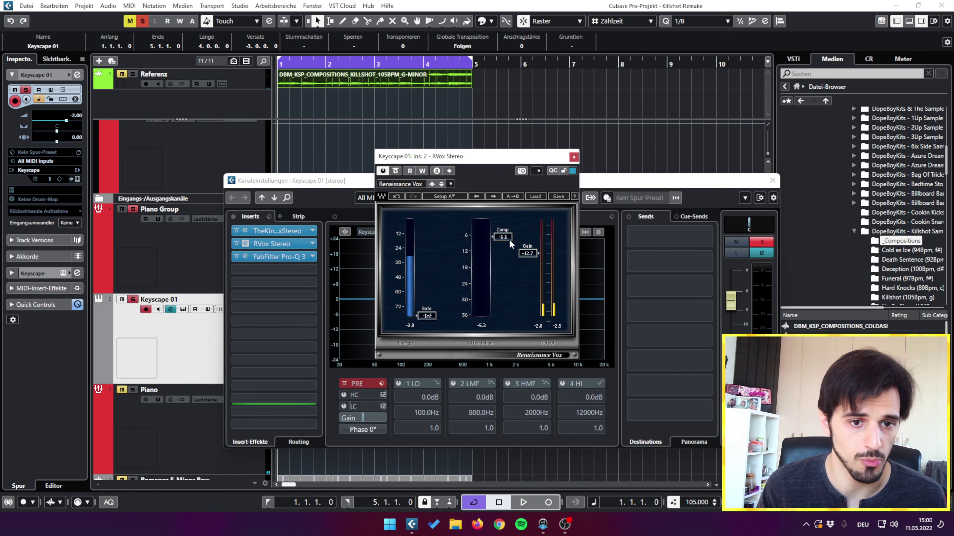
{"action": "left_click", "coordinate": [265, 257]}
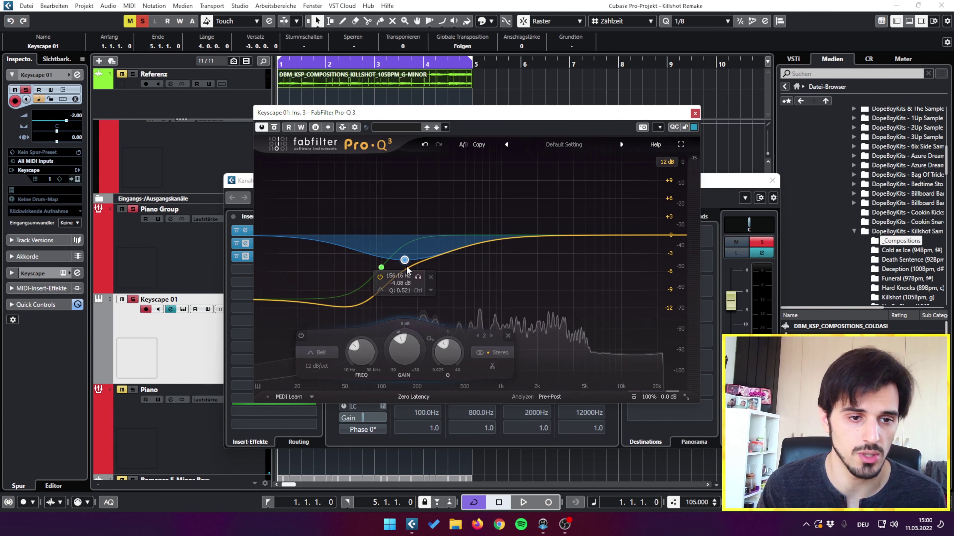
{"action": "left_click", "coordinate": [695, 112]}
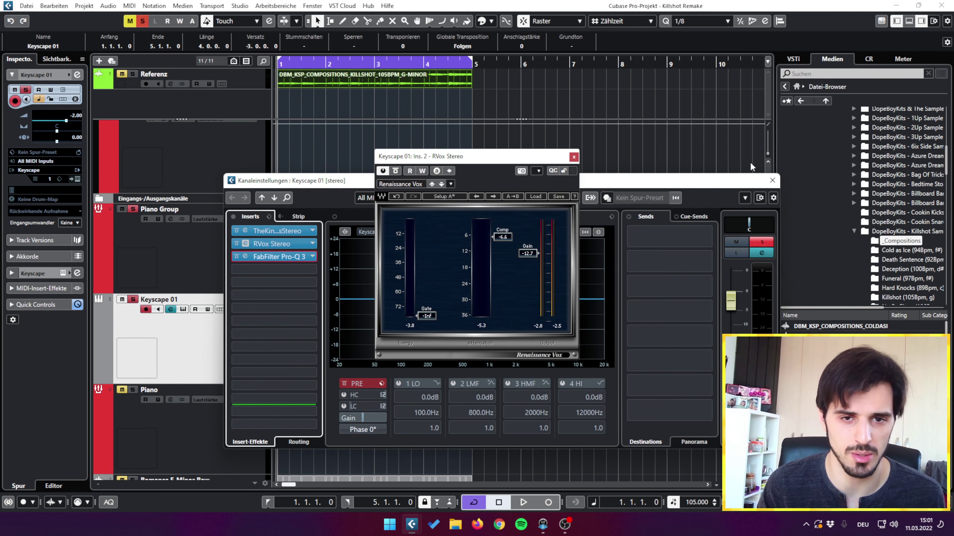
Review The King's Microphones settings in the Keyscape 01 inserts, and close the plug-in and channel settings windows.
{"action": "left_click", "coordinate": [574, 154]}
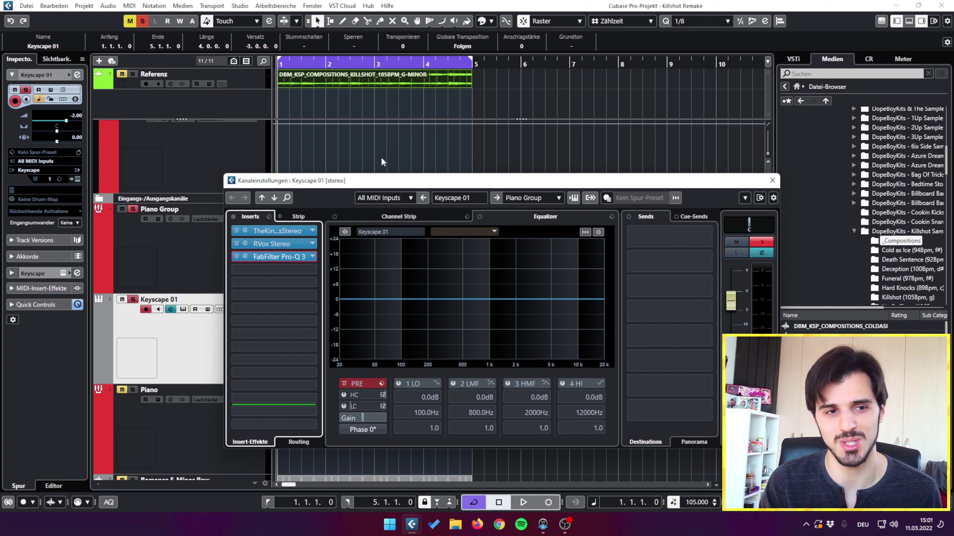
{"action": "left_click", "coordinate": [279, 233]}
{"action": "left_click_drag", "start_coordinate": [519, 120], "coordinate": [494, 95]}
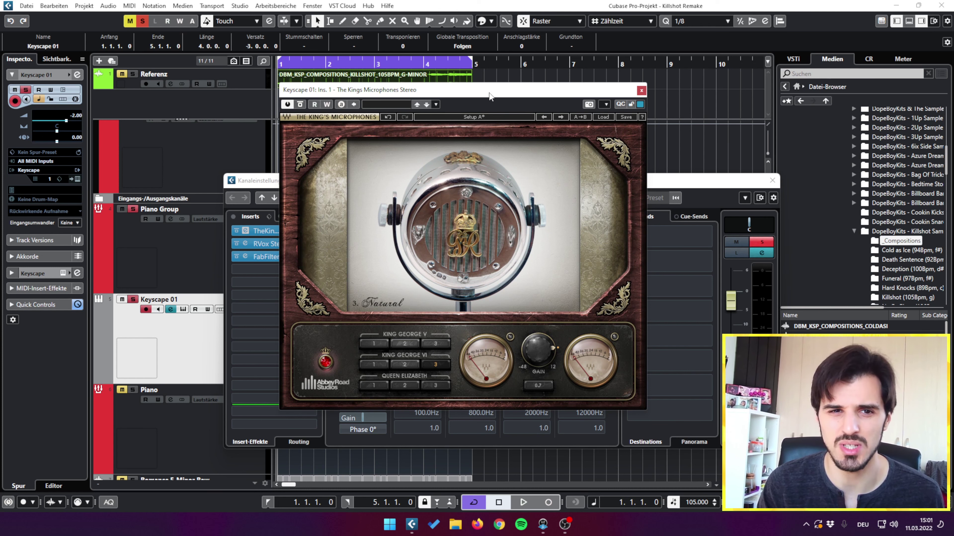
{"action": "left_click", "coordinate": [642, 92]}
{"action": "left_click", "coordinate": [772, 181]}
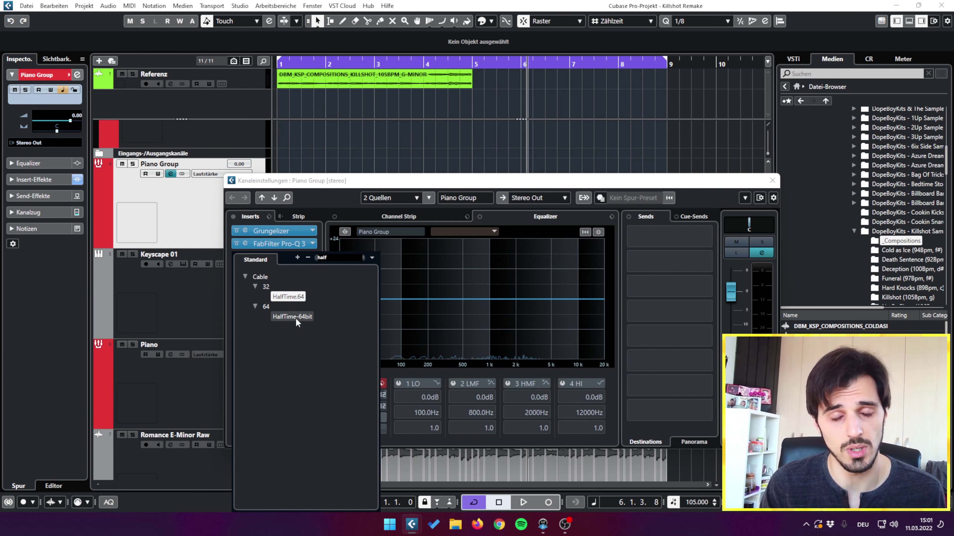
Insert the HalfTime-64bit effect in the third insert slot of the Piano Group channel.
{"action": "left_click", "coordinate": [295, 317]}
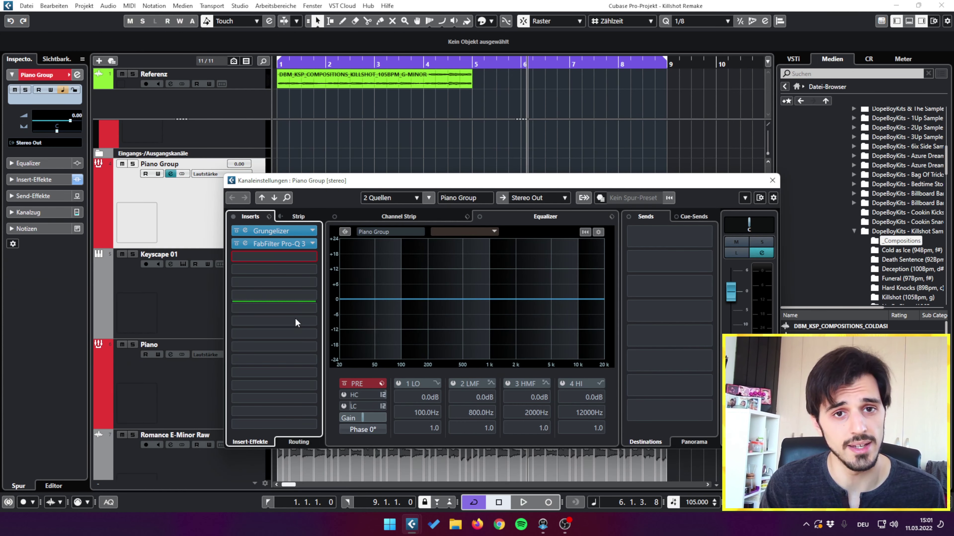
{"action": "left_click_drag", "start_coordinate": [497, 167], "coordinate": [478, 152]}
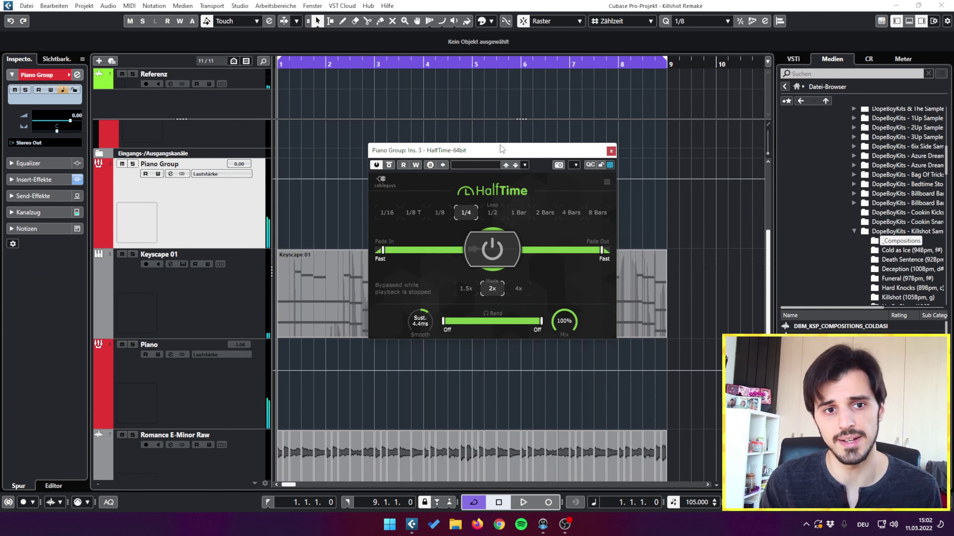
{"action": "left_click_drag", "start_coordinate": [500, 144], "coordinate": [456, 138]}
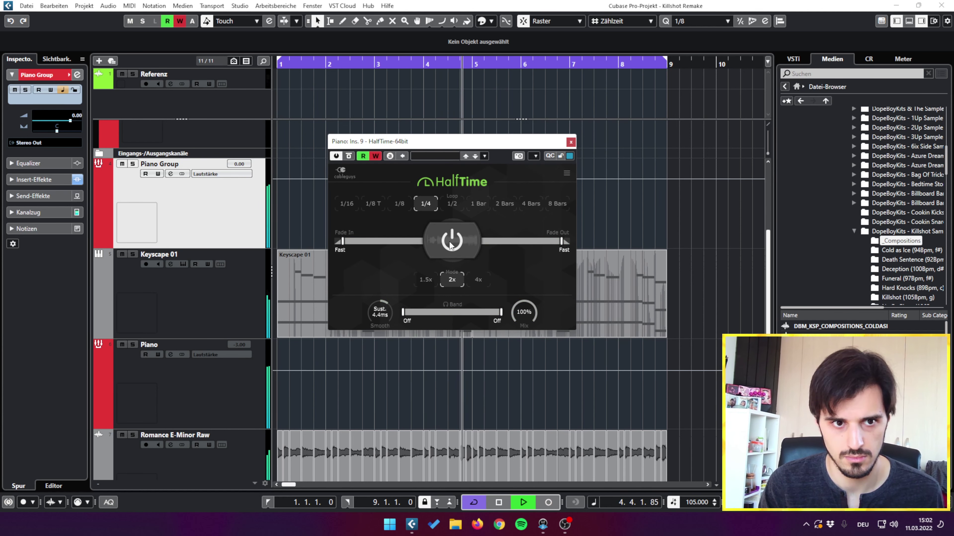
Record automation that switches on the Piano channel's HalfTime effect from bar 5, and close the plug-in window.
{"action": "left_click", "coordinate": [450, 243]}
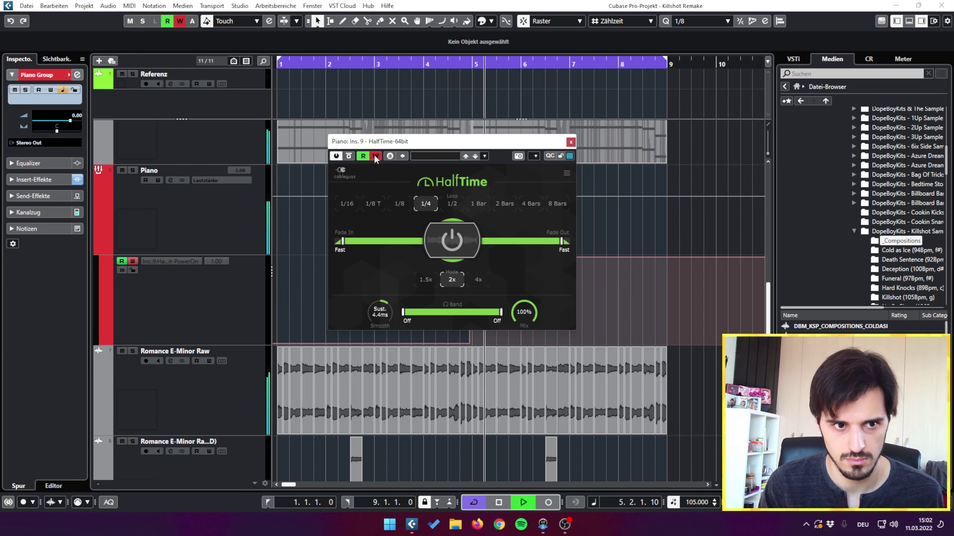
{"action": "left_click", "coordinate": [571, 142]}
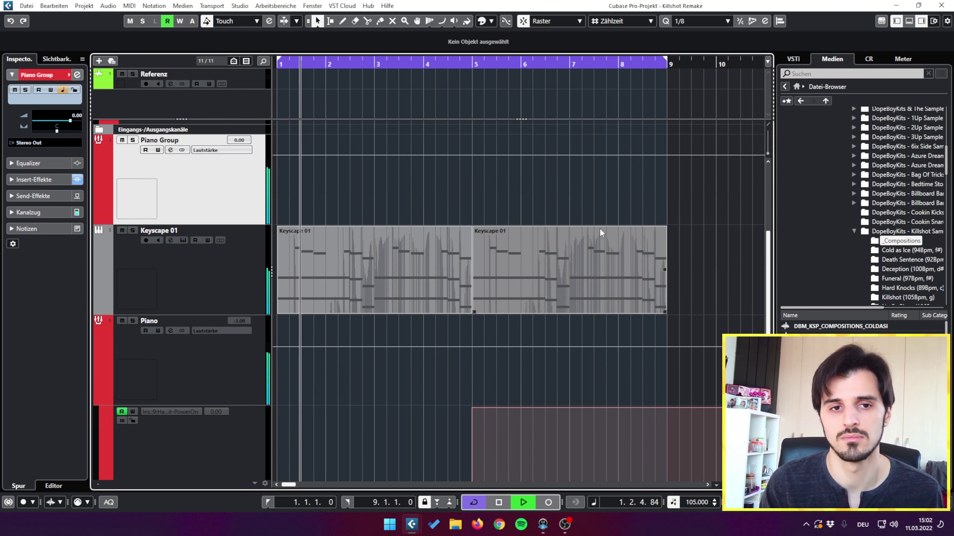
Shrink the upper section of the divided track list and reduce the track heights until all piano tracks fit in view.
{"action": "scroll", "coordinate": [599, 228], "scroll_direction": "up", "scroll_amount": 2}
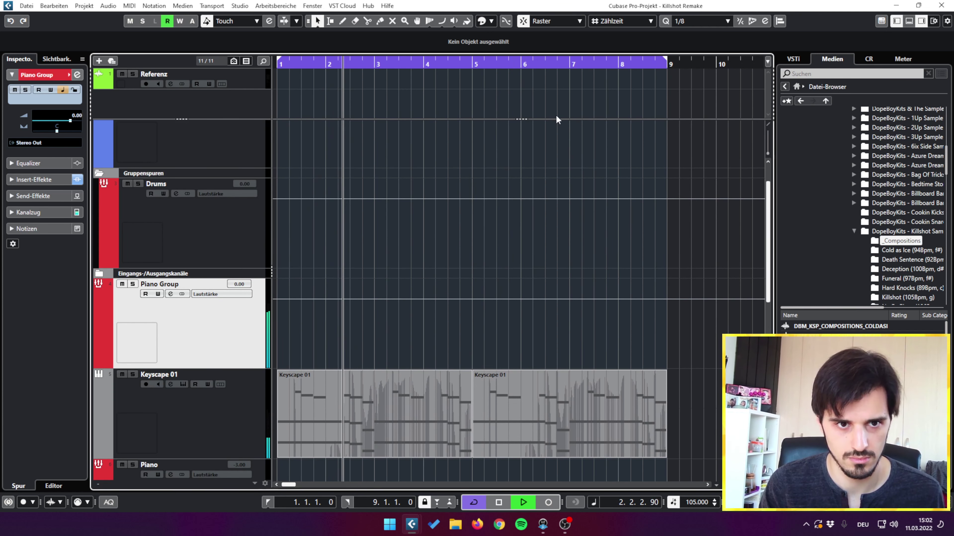
{"action": "scroll", "coordinate": [555, 121], "scroll_direction": "up", "scroll_amount": 1}
{"action": "left_click_drag", "start_coordinate": [525, 119], "coordinate": [527, 90]}
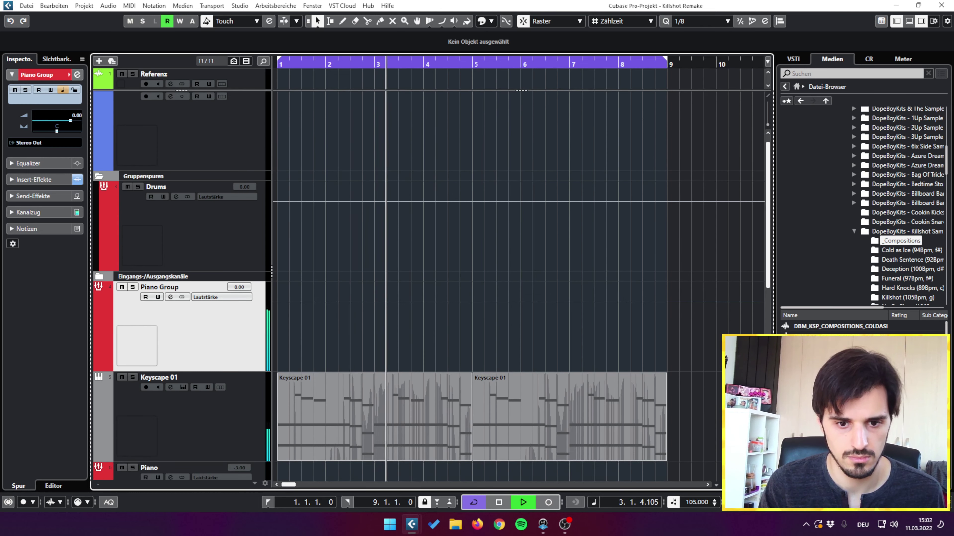
{"action": "key", "text": "shift+g"}
{"action": "key", "text": "shift+g"}
{"action": "key", "text": "shift+g"}
{"action": "key", "text": "shift+h"}
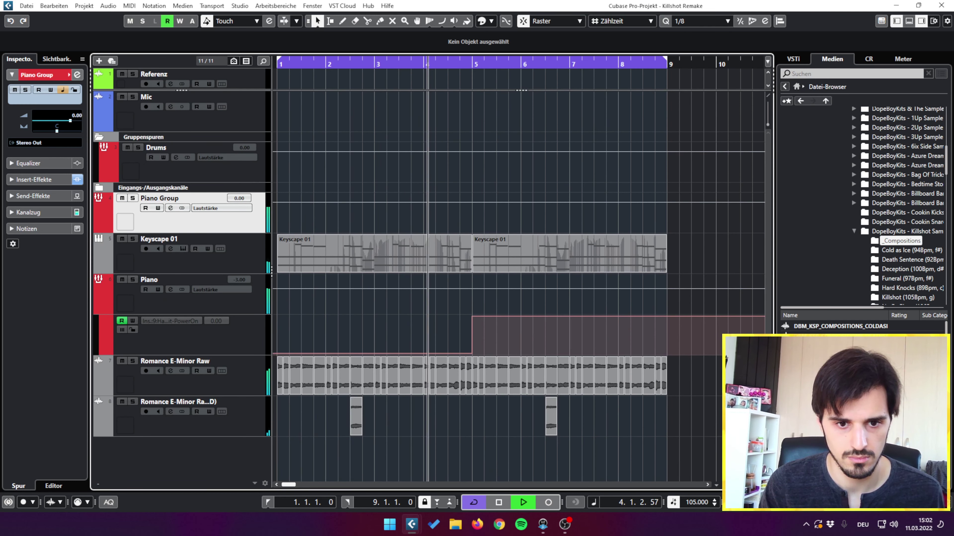